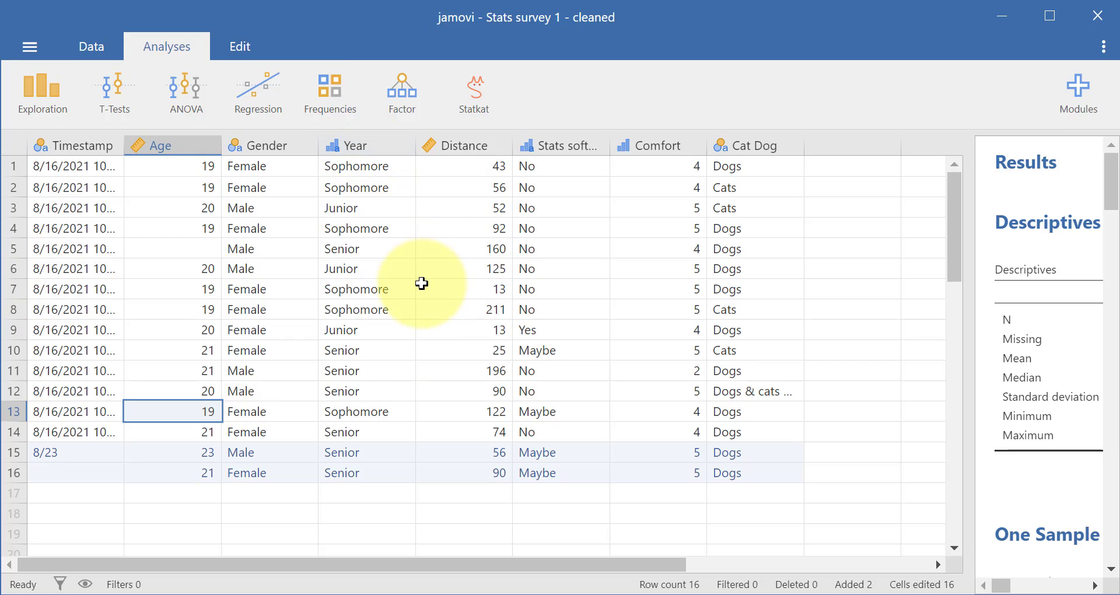
# Step: Inspect the Year and Distance variables in the data sheet
pyautogui.click(371, 145)
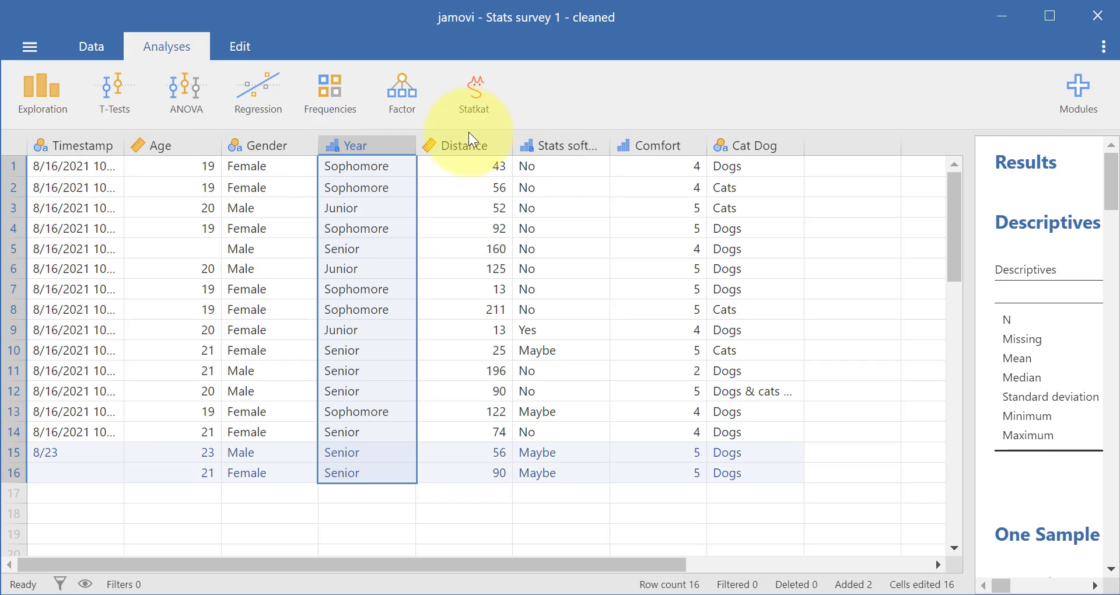
pyautogui.click(473, 145)
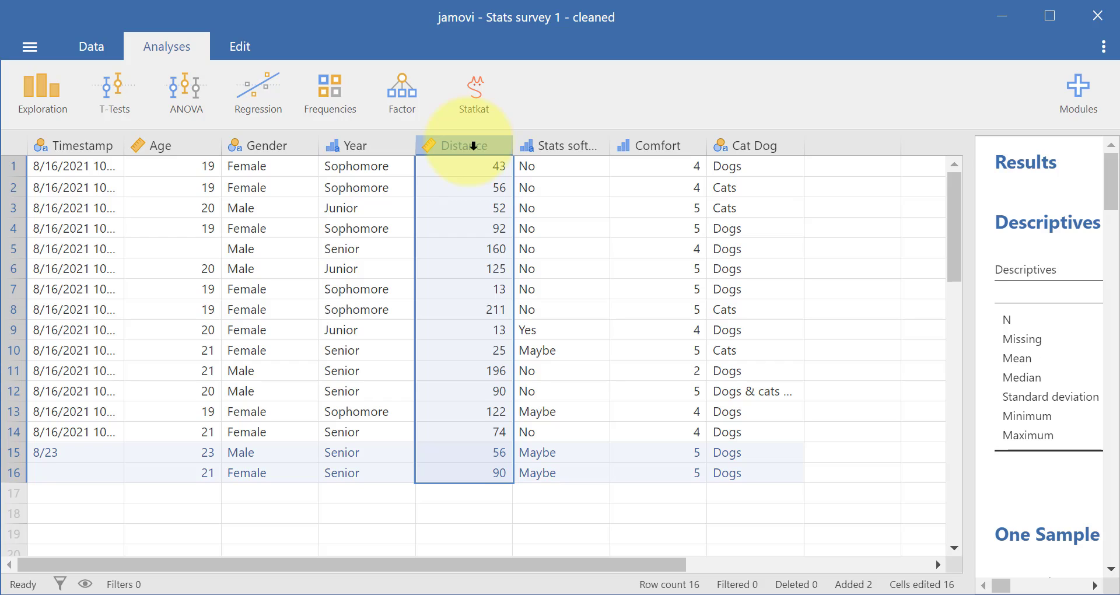
pyautogui.click(361, 143)
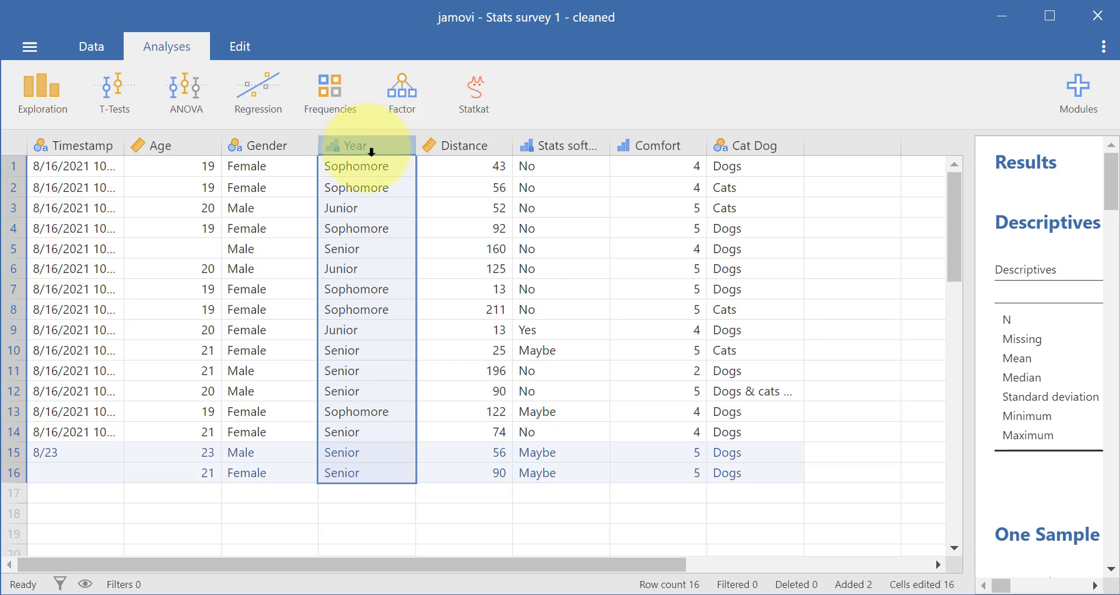
# Step: Create a Descriptives analysis with Year and Distance as its variables
pyautogui.click(58, 95)
pyautogui.click(75, 145)
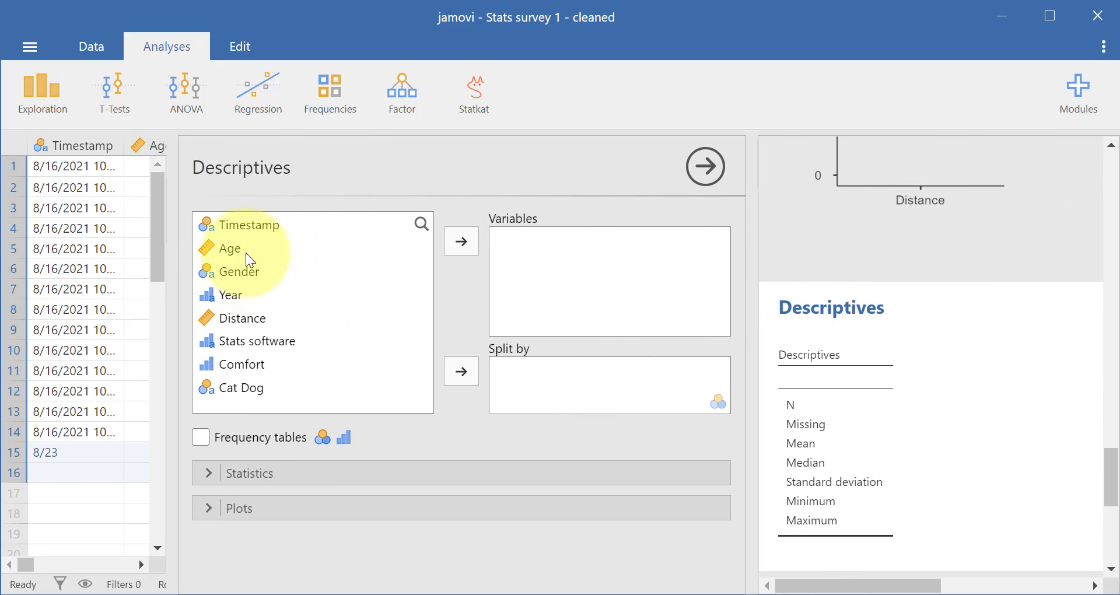
pyautogui.click(245, 297)
pyautogui.click(461, 241)
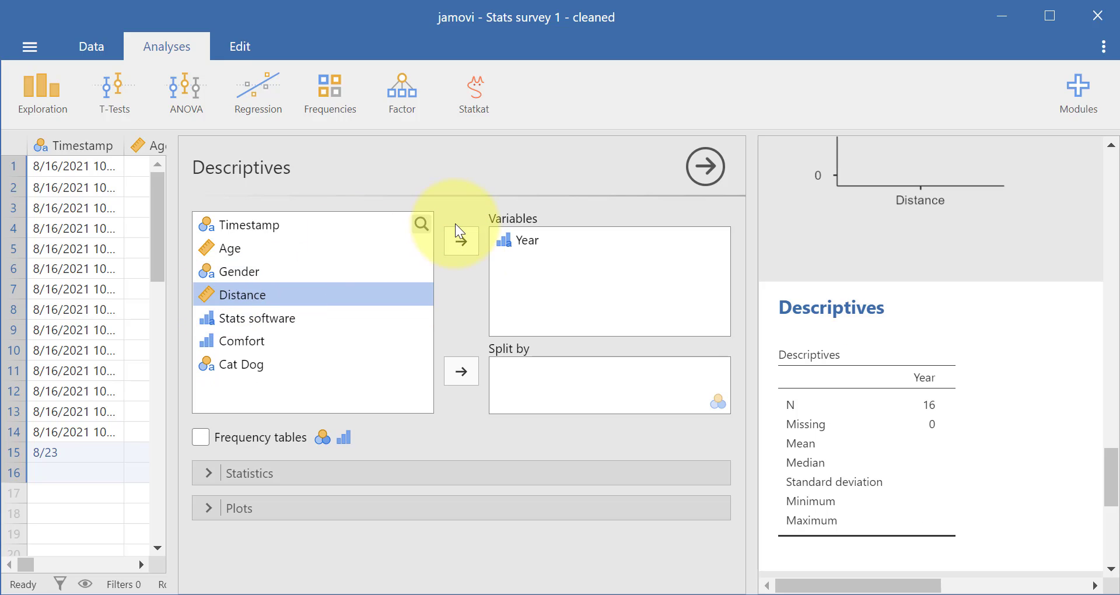
pyautogui.click(461, 241)
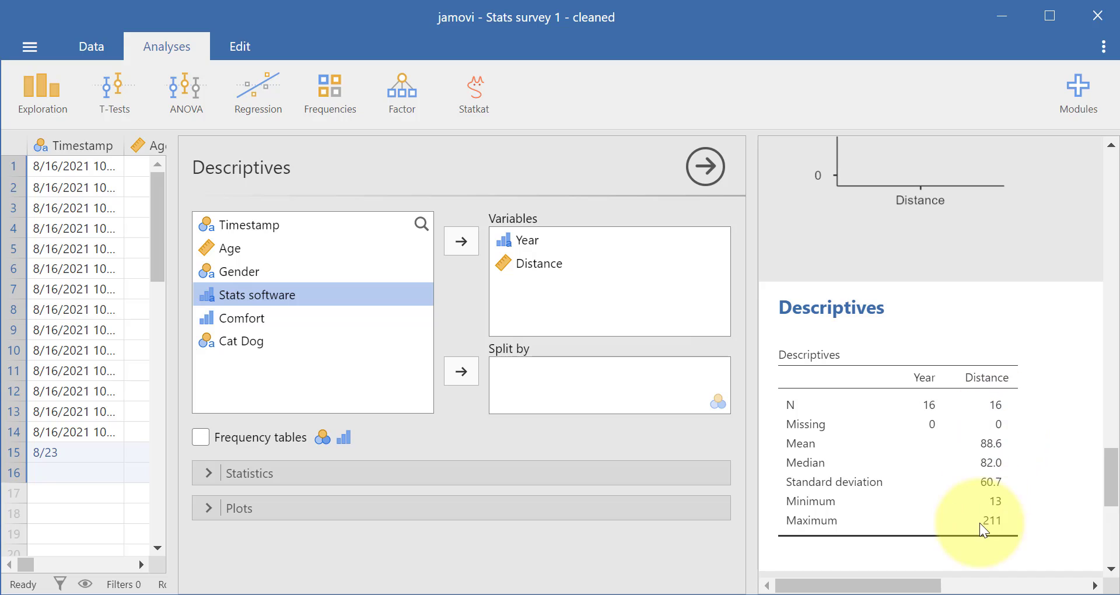
pyautogui.scroll(-5, 899, 509)
pyautogui.scroll(3, 904, 508)
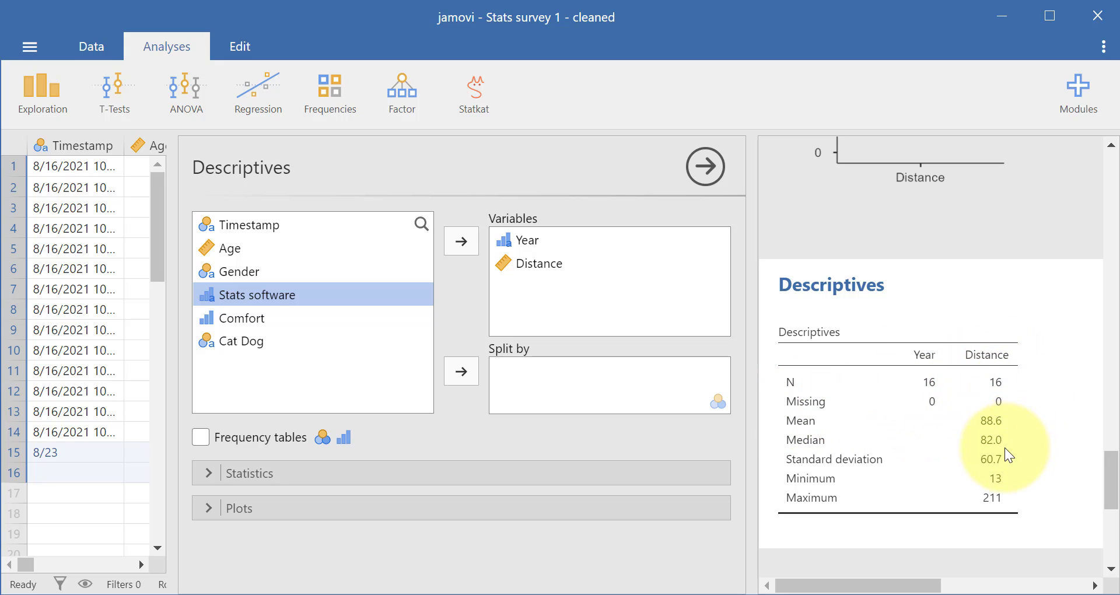
# Step: Move Year out of the Descriptives variables and use it to split the Distance statistics
pyautogui.click(542, 240)
pyautogui.click(461, 241)
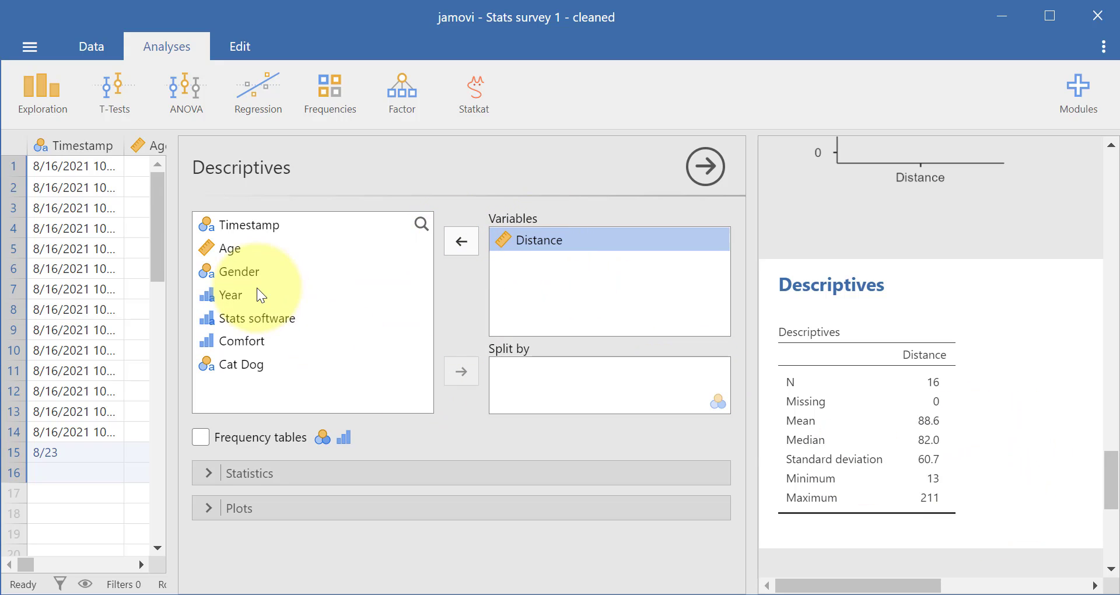
pyautogui.click(468, 380)
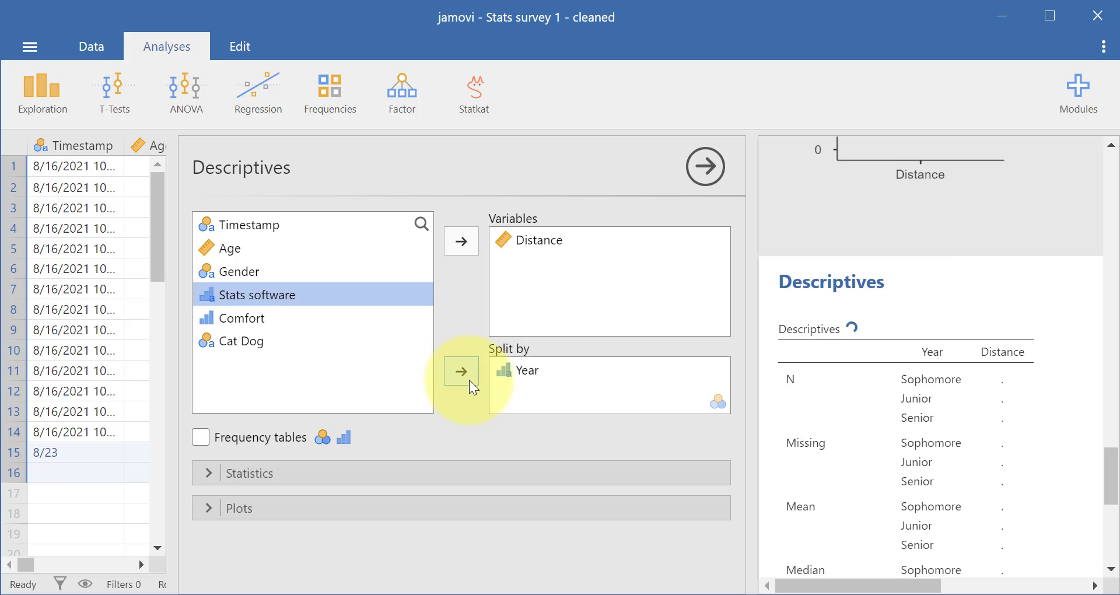
# Step: Widen the results area and examine the Distance descriptives for each school year, from N and mean to minimum and maximum
pyautogui.scroll(-1, 1003, 422)
pyautogui.scroll(2, 1002, 422)
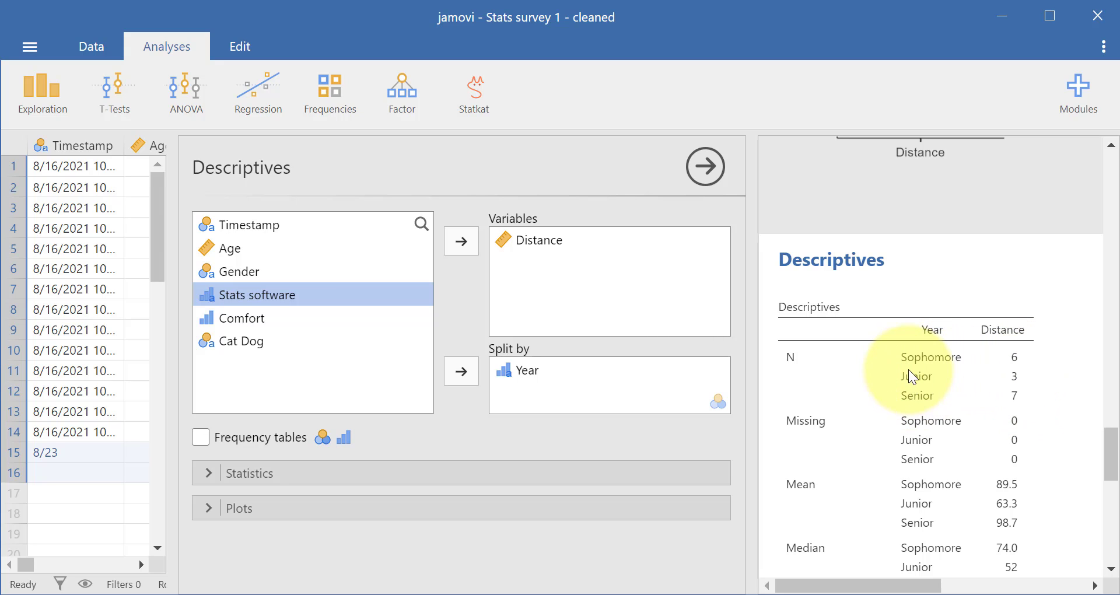
pyautogui.moveTo(747, 496); pyautogui.dragTo(249, 370)
pyautogui.scroll(-2, 775, 363)
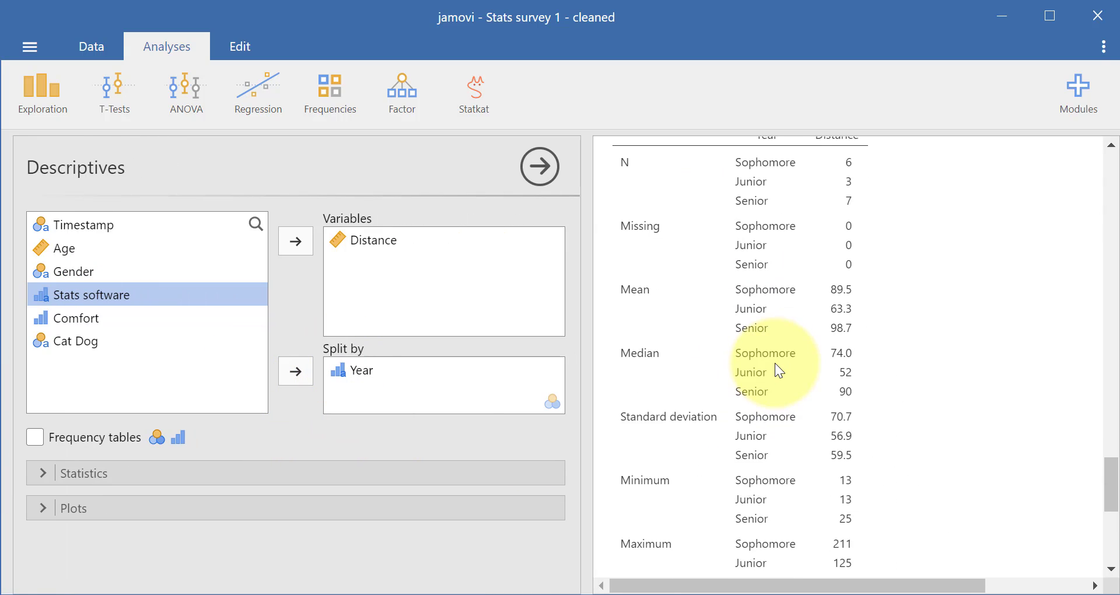
pyautogui.scroll(2, 775, 362)
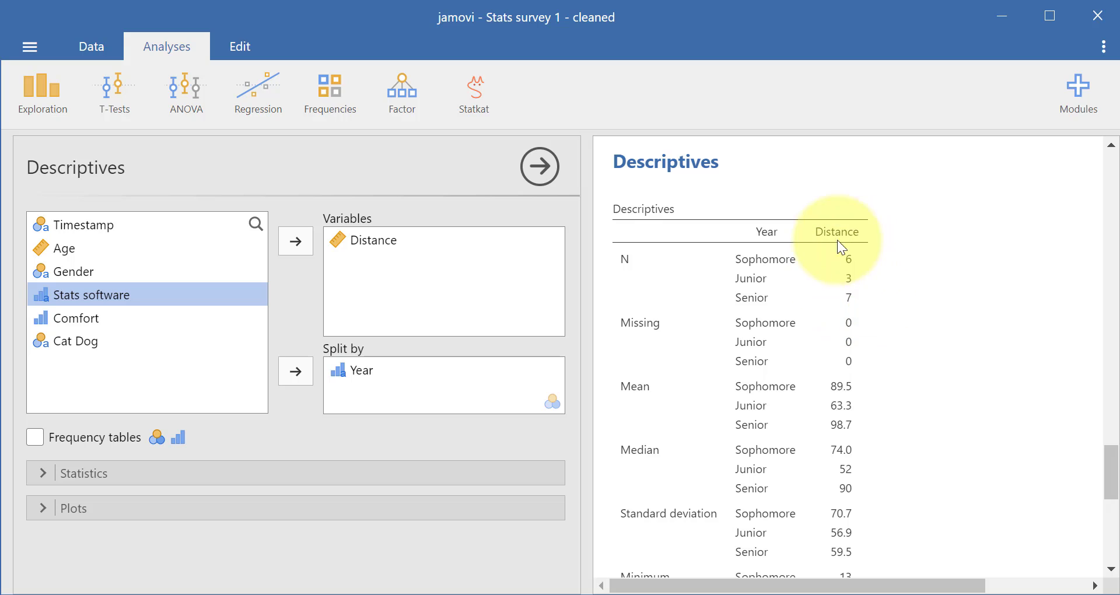
pyautogui.scroll(-2, 877, 295)
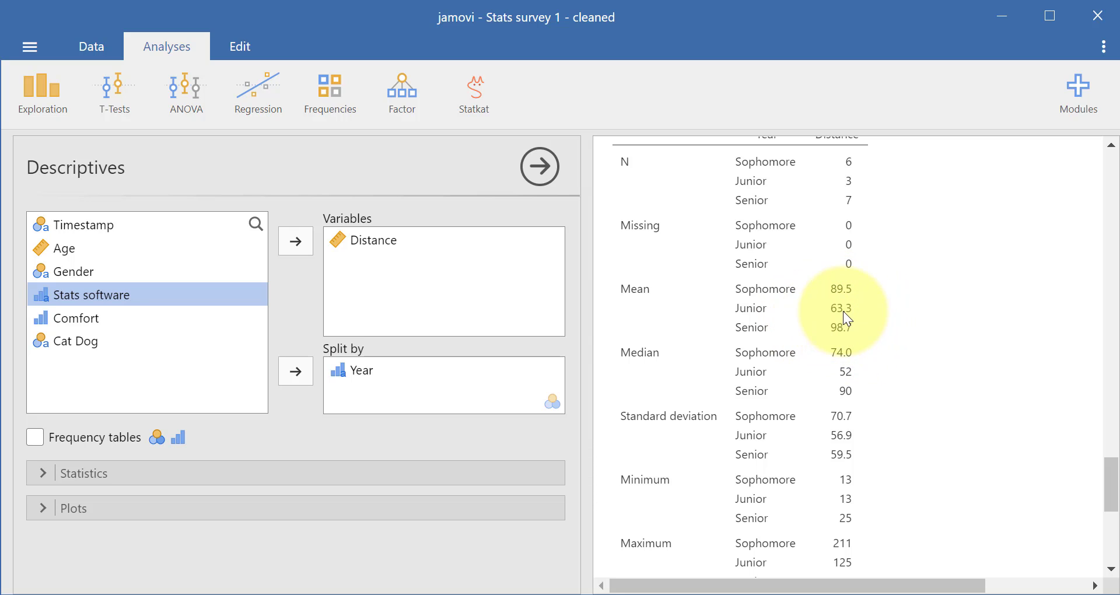
pyautogui.scroll(-3, 891, 345)
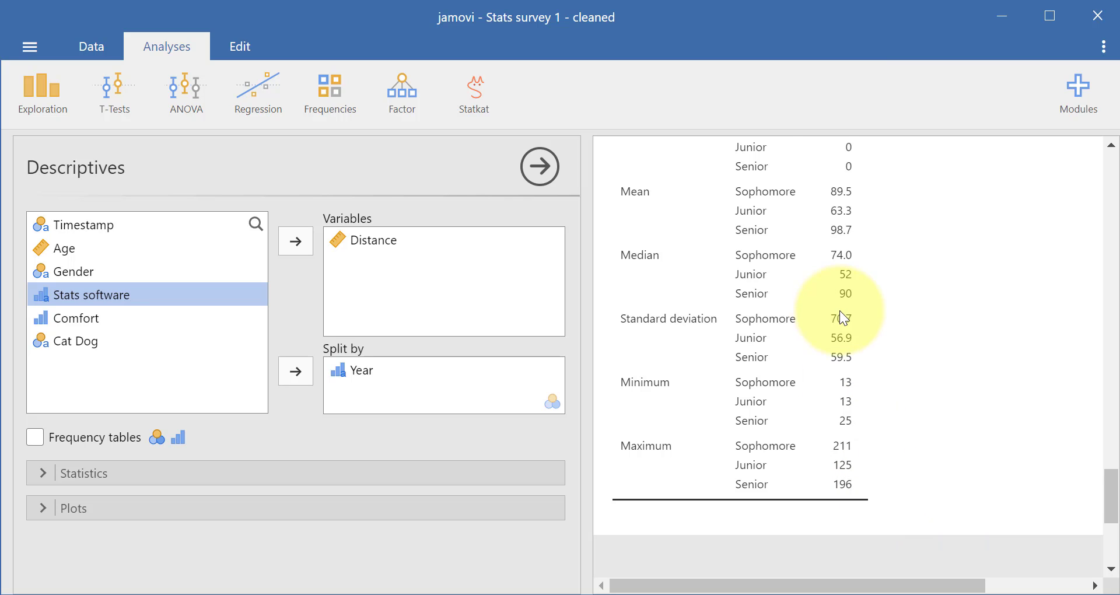
pyautogui.scroll(2, 840, 318)
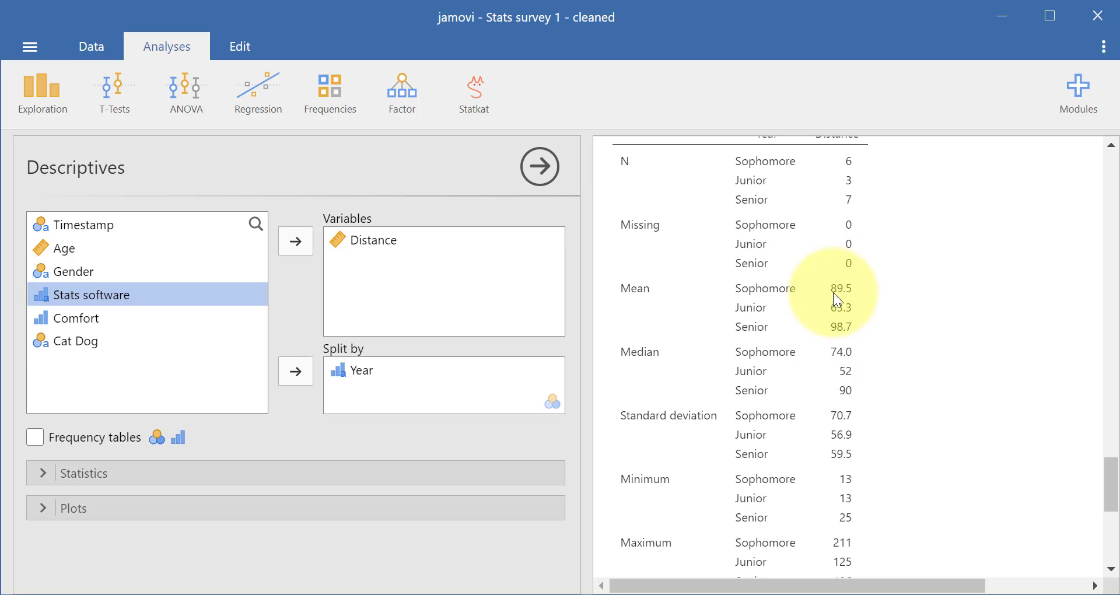
pyautogui.scroll(3, 849, 326)
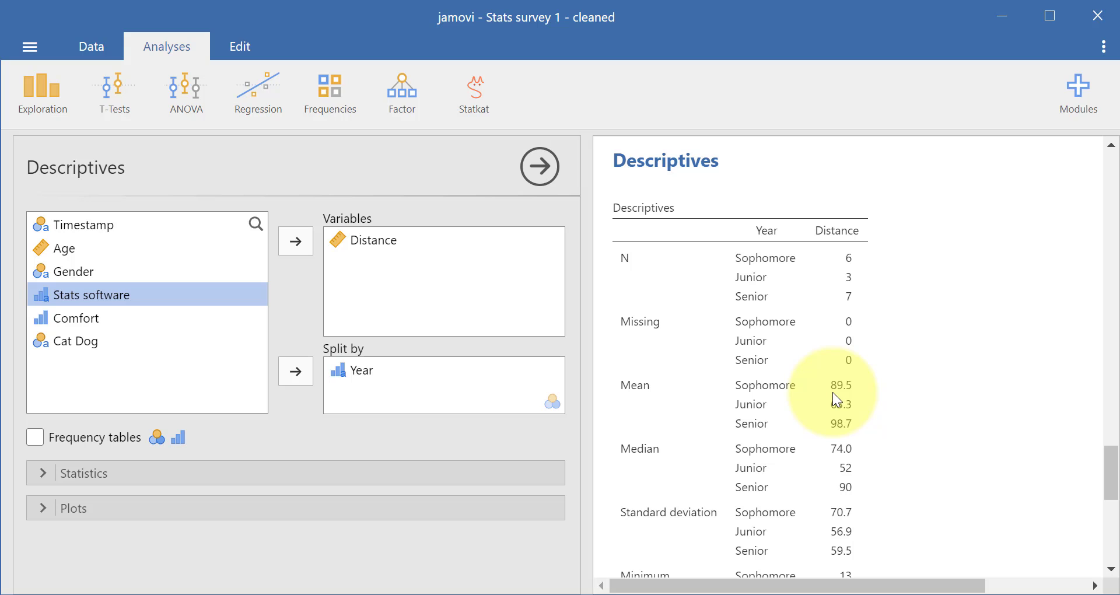
# Step: Set up a One-Way ANOVA with Distance as the dependent variable and Year as the grouping variable
pyautogui.click(174, 80)
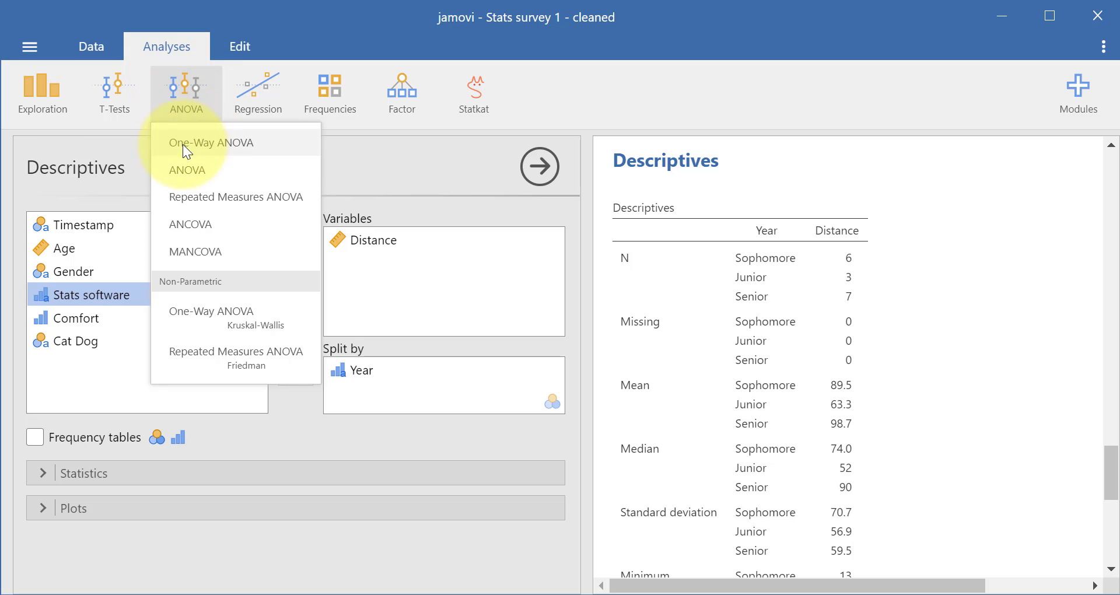
pyautogui.click(233, 142)
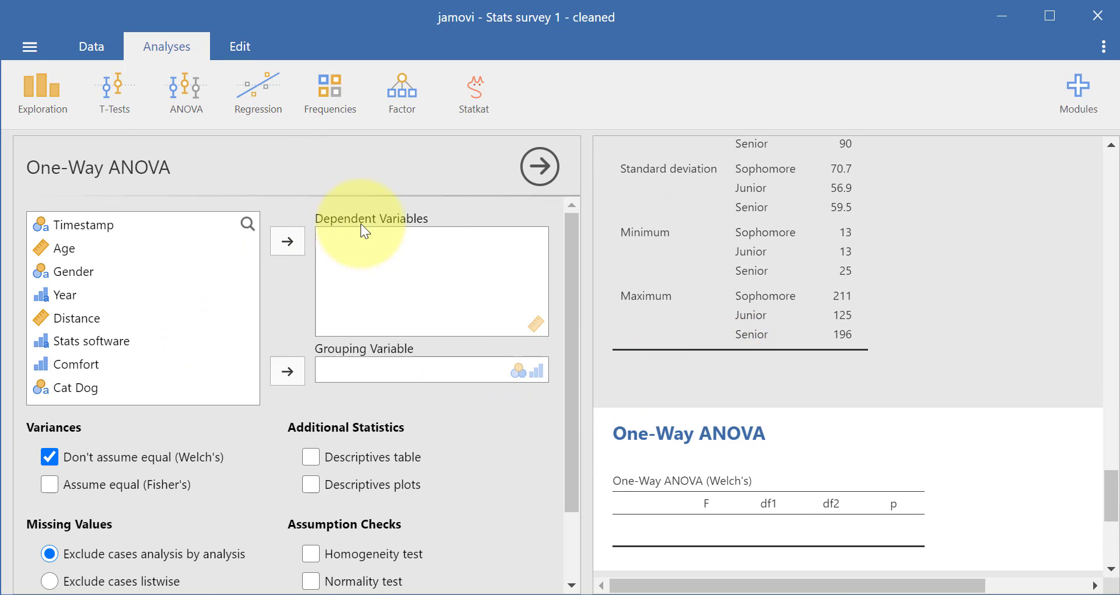
pyautogui.click(122, 323)
pyautogui.click(297, 245)
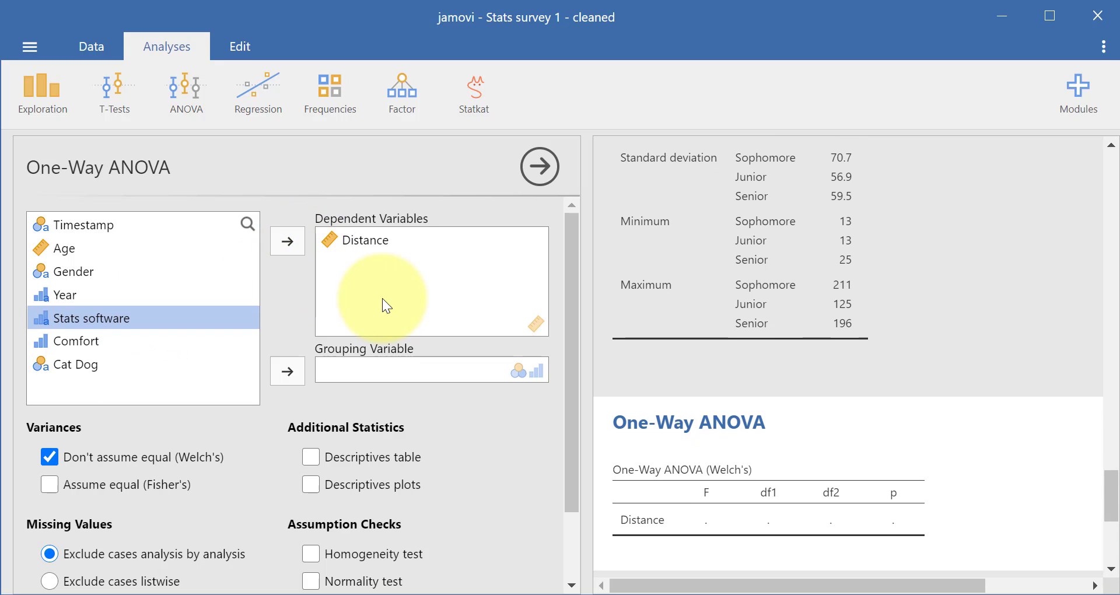
pyautogui.click(102, 293)
pyautogui.click(286, 372)
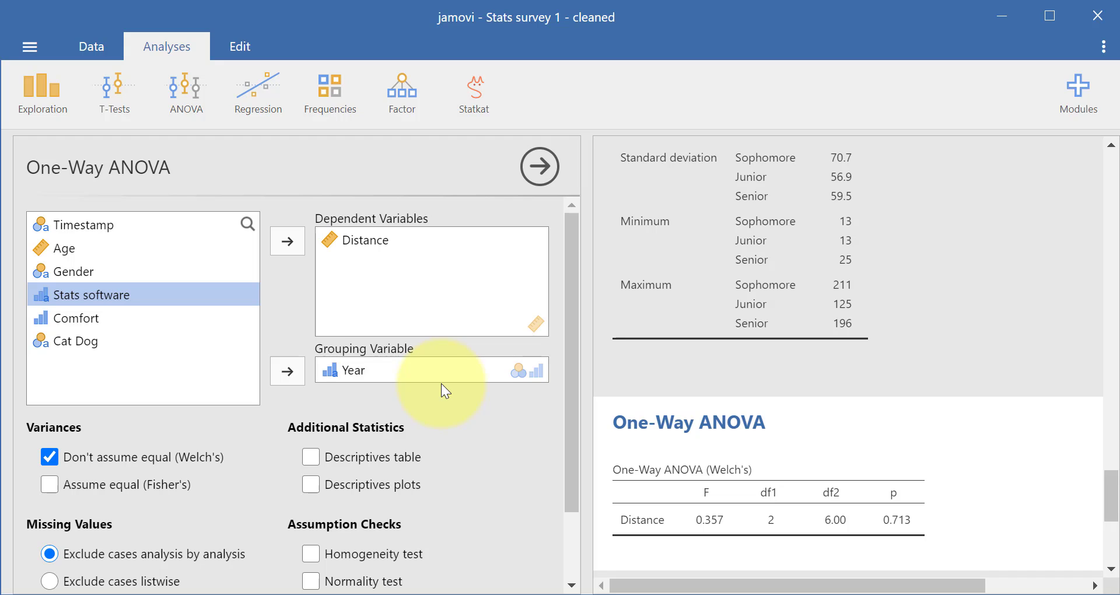
# Step: Switch the ANOVA's variance assumption from Welch's to Assume equal (Fisher's)
pyautogui.scroll(-3, 441, 383)
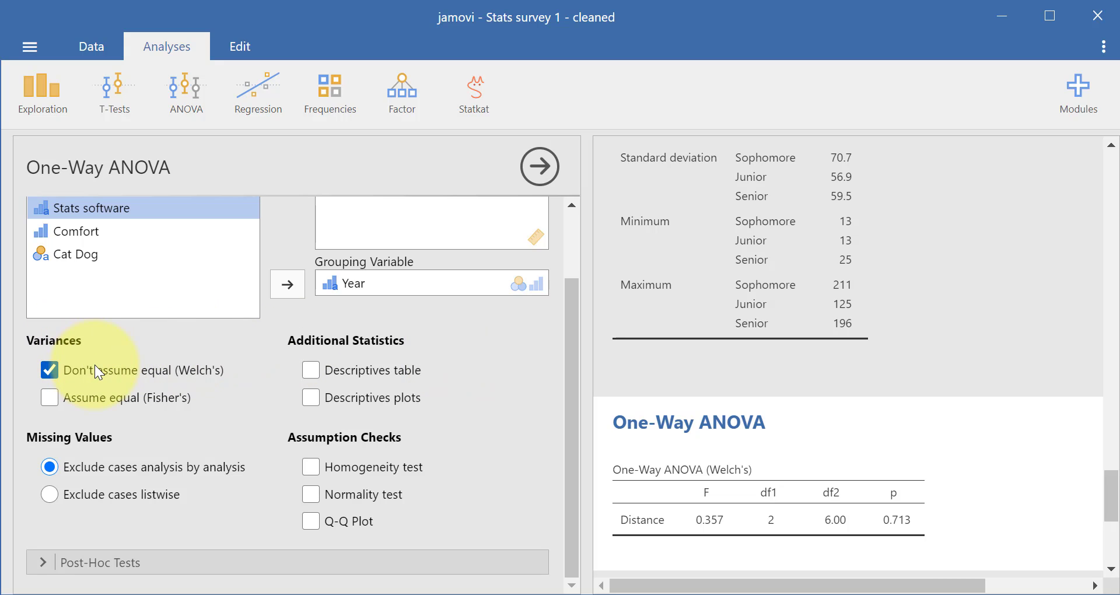
pyautogui.click(120, 400)
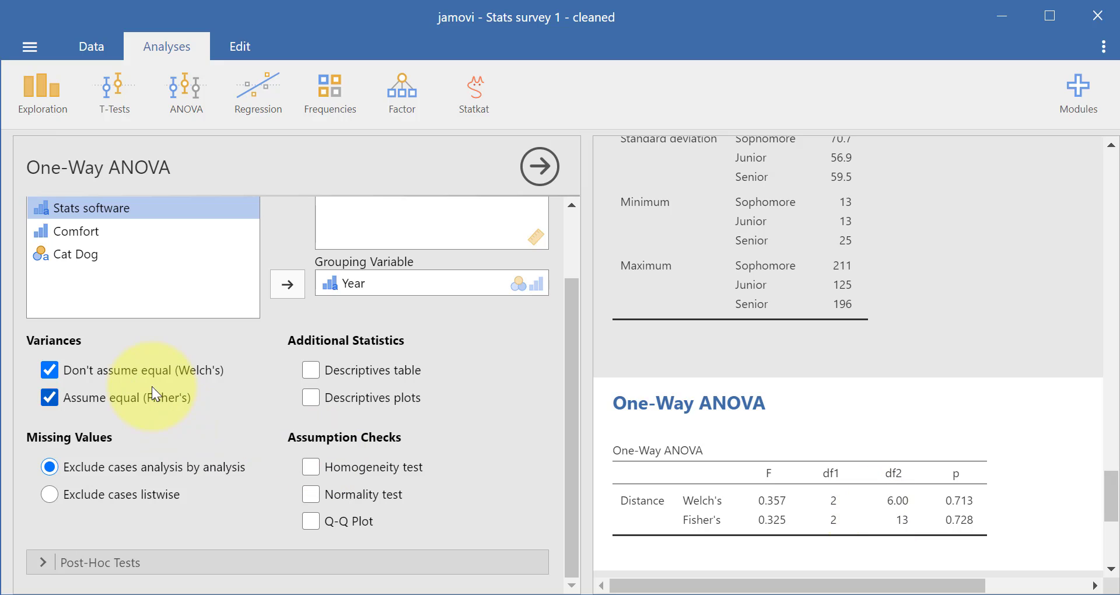
pyautogui.click(138, 374)
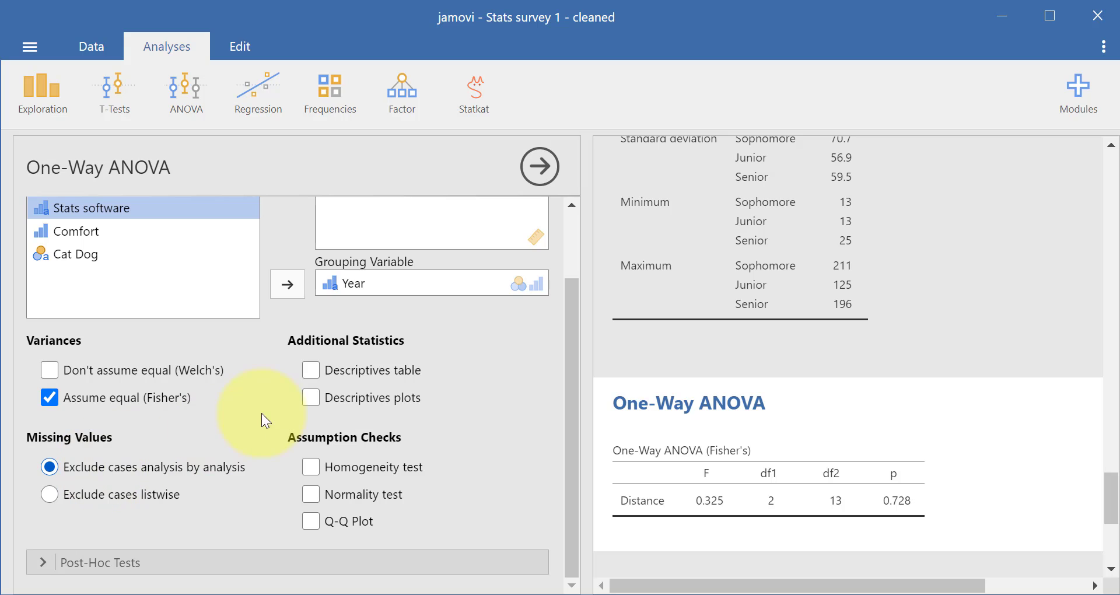
# Step: Add the descriptives table and descriptives plots to the One-Way ANOVA output
pyautogui.click(405, 370)
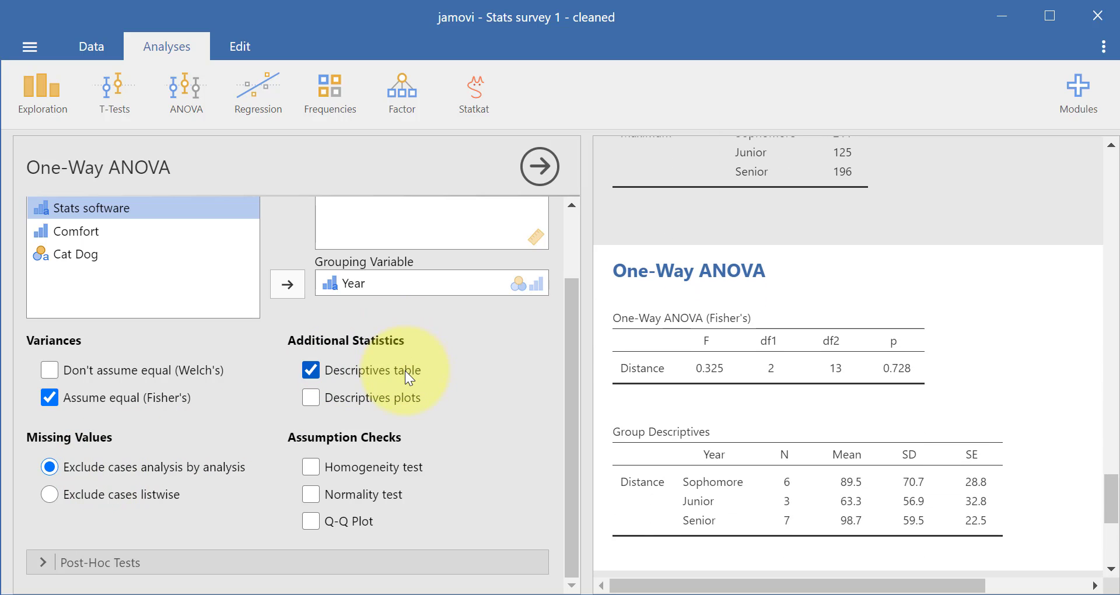
pyautogui.scroll(10, 891, 442)
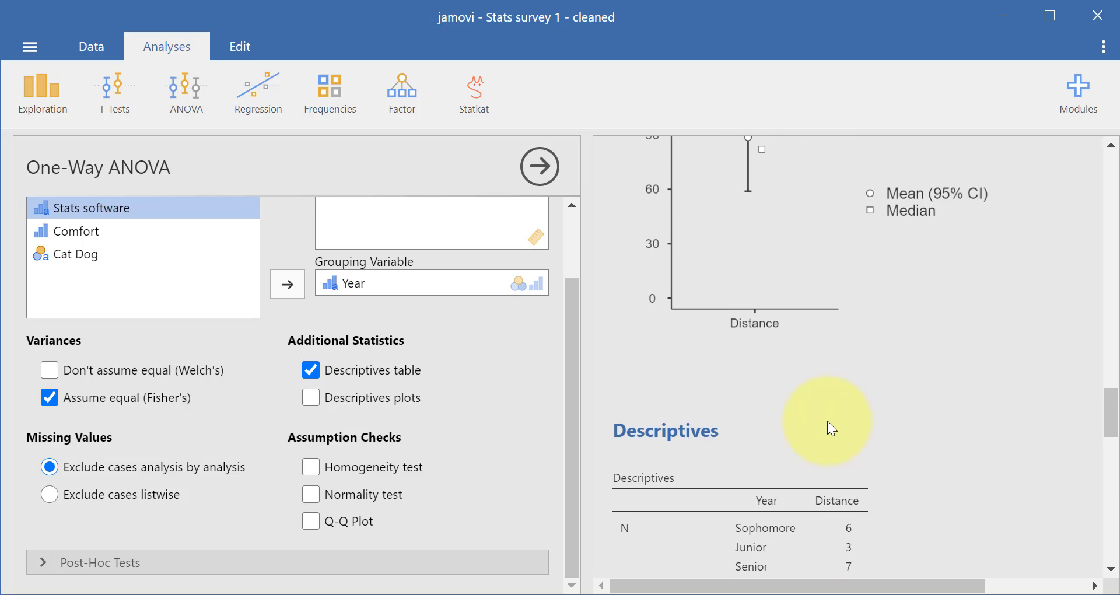
pyautogui.scroll(-6, 818, 388)
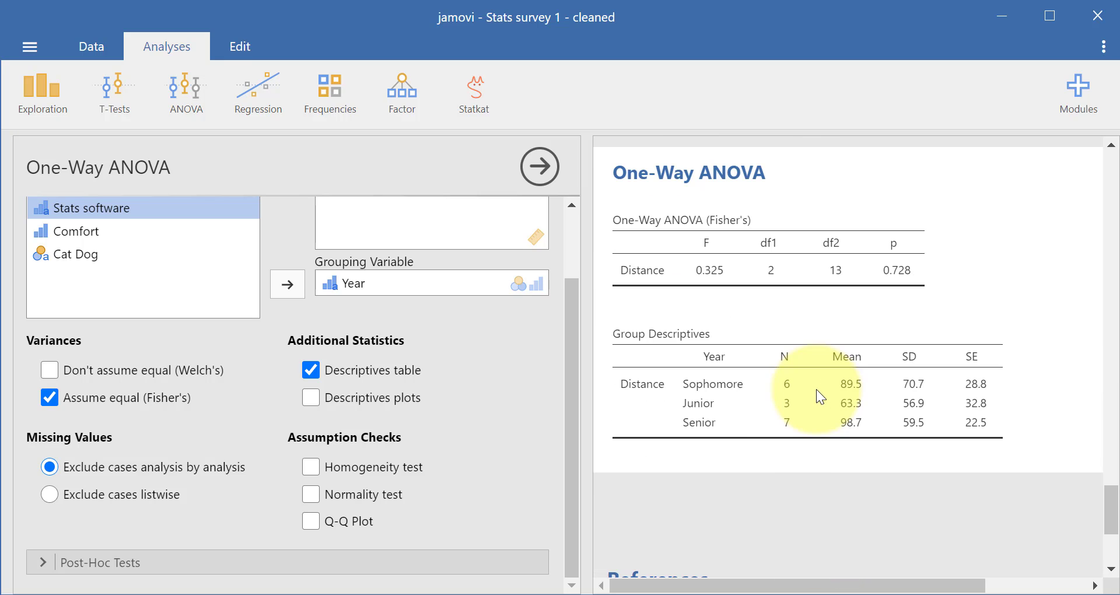
pyautogui.click(411, 402)
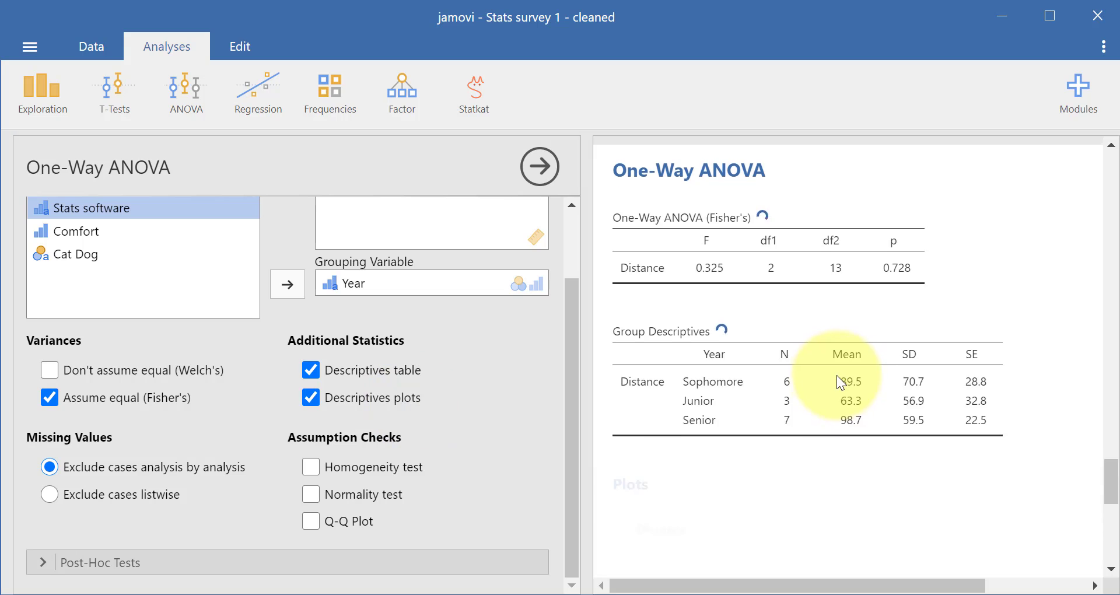
pyautogui.scroll(-5, 806, 379)
pyautogui.scroll(-3, 734, 491)
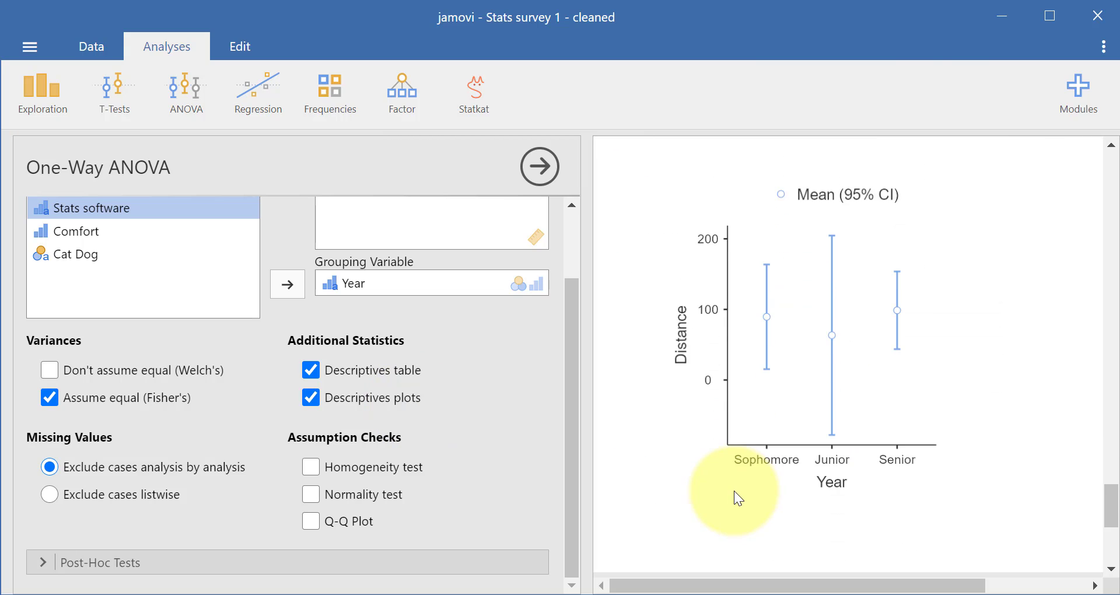
pyautogui.scroll(3, 734, 491)
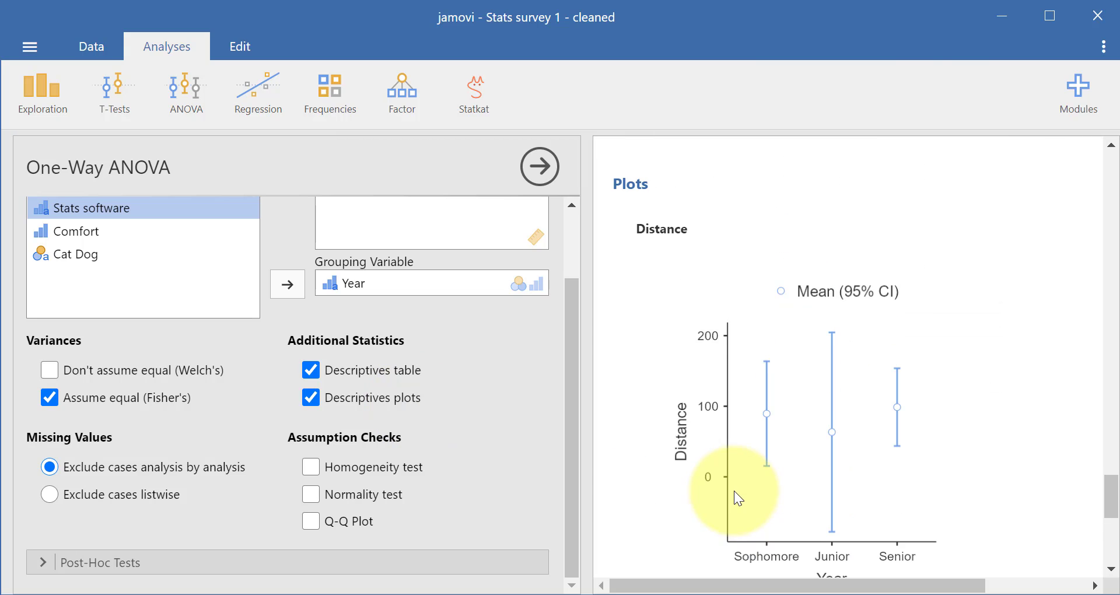
# Step: Add the homogeneity test to the ANOVA's assumption checks and review the ANOVA tables and the Distance by Year plot
pyautogui.click(417, 469)
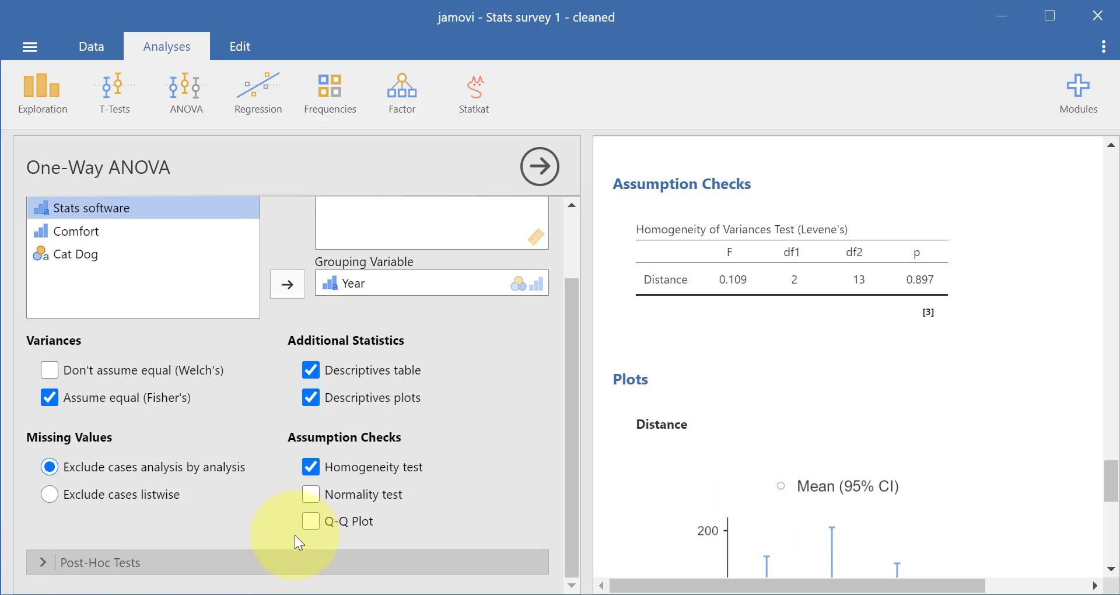
pyautogui.scroll(7, 810, 368)
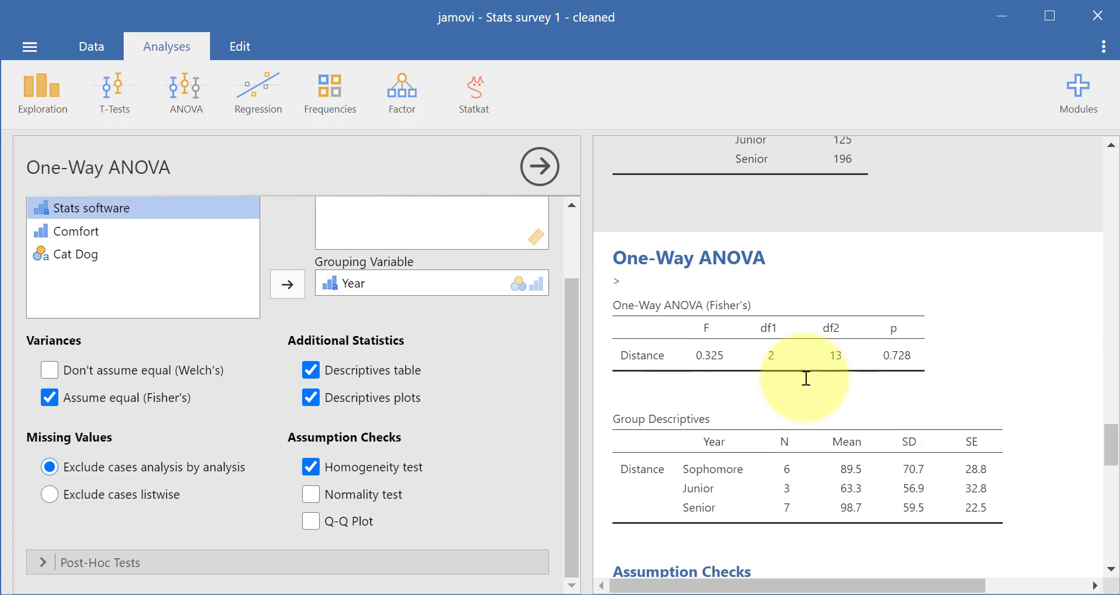
pyautogui.scroll(-3, 806, 379)
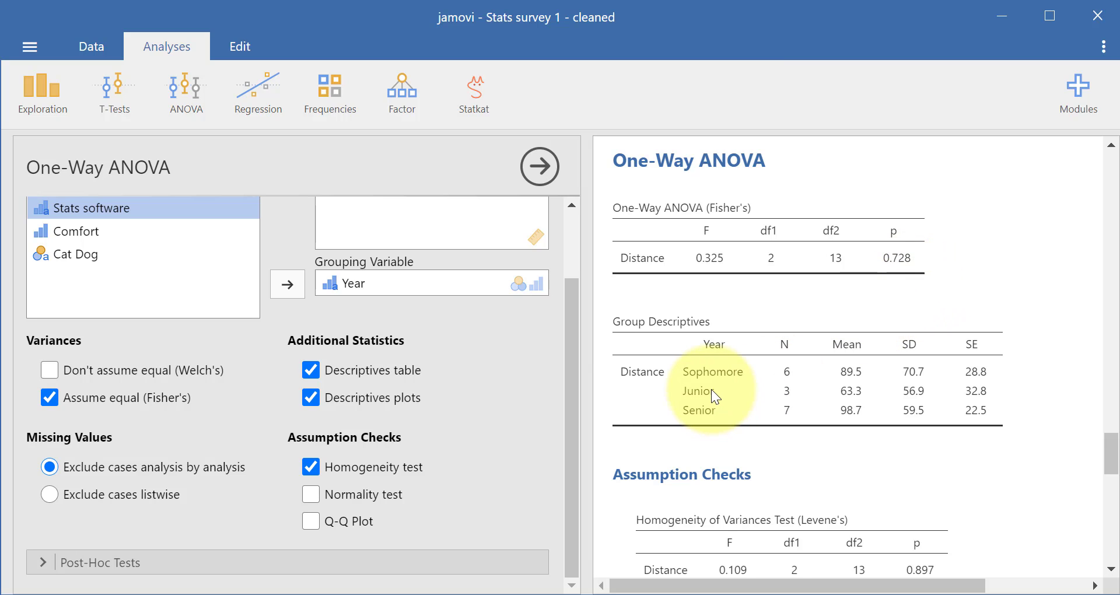
pyautogui.scroll(-2, 712, 389)
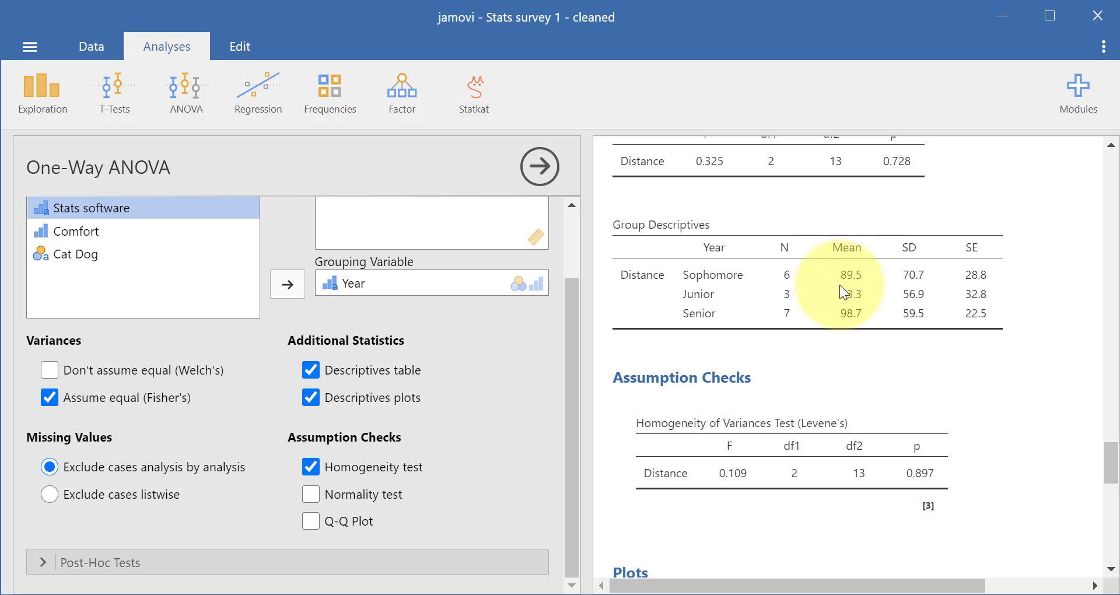
pyautogui.scroll(-8, 867, 320)
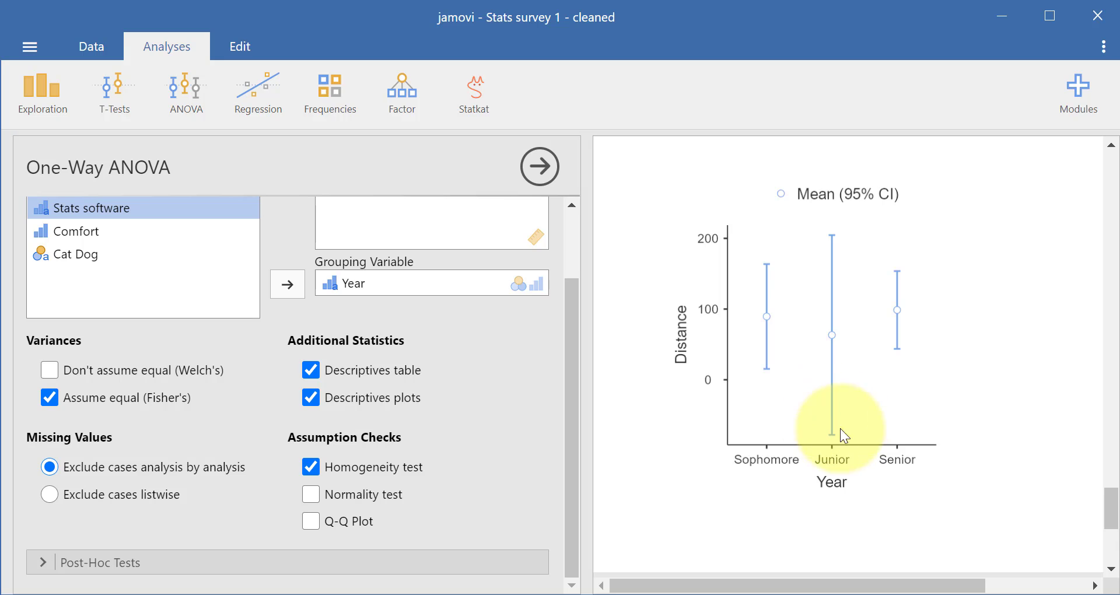
pyautogui.scroll(1, 852, 440)
pyautogui.scroll(8, 852, 440)
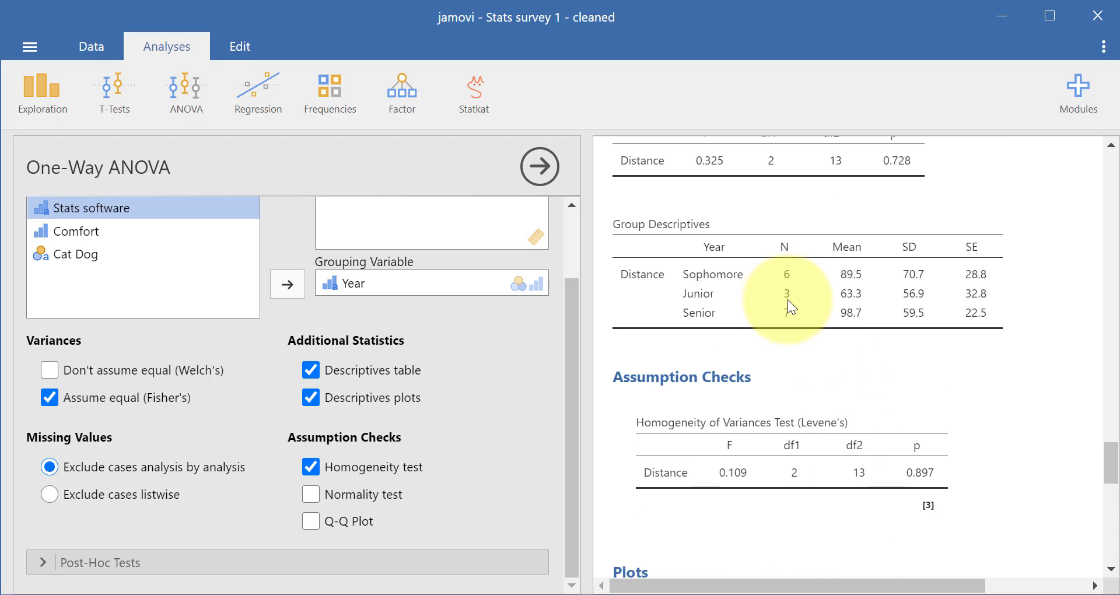
# Step: Examine the Distance by Year plot, group descriptives and Levene's homogeneity test in the One-Way ANOVA results
pyautogui.scroll(-10, 837, 382)
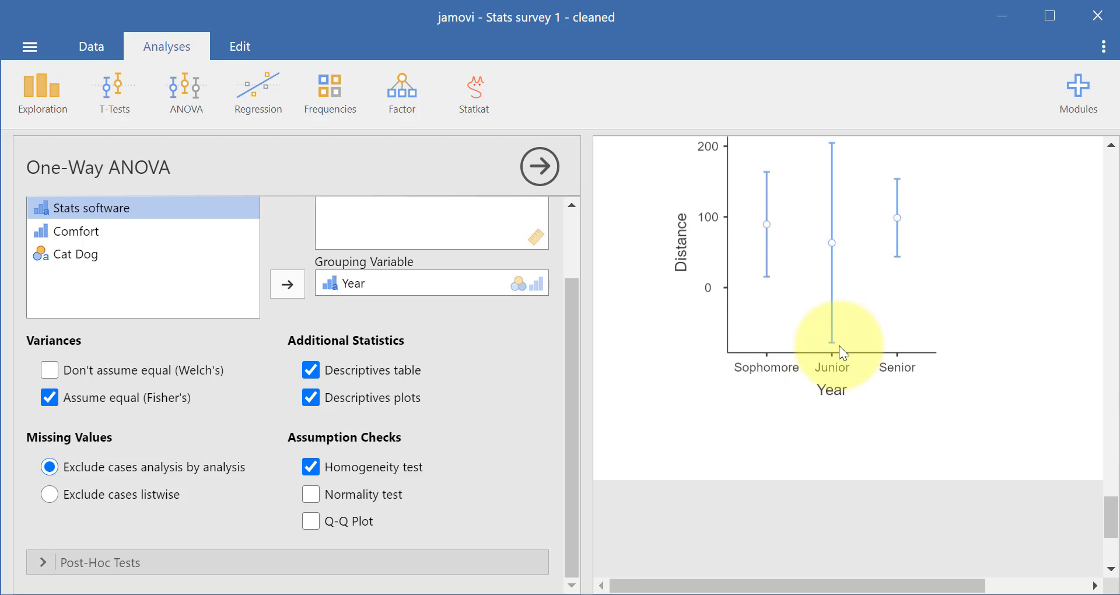
pyautogui.scroll(3, 840, 350)
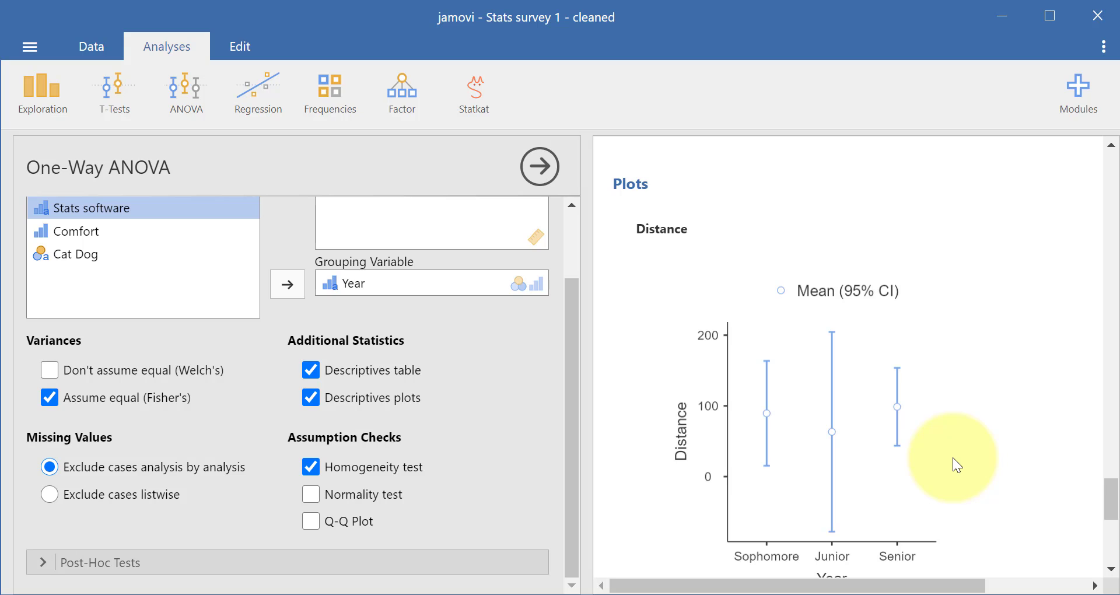
pyautogui.scroll(5, 951, 459)
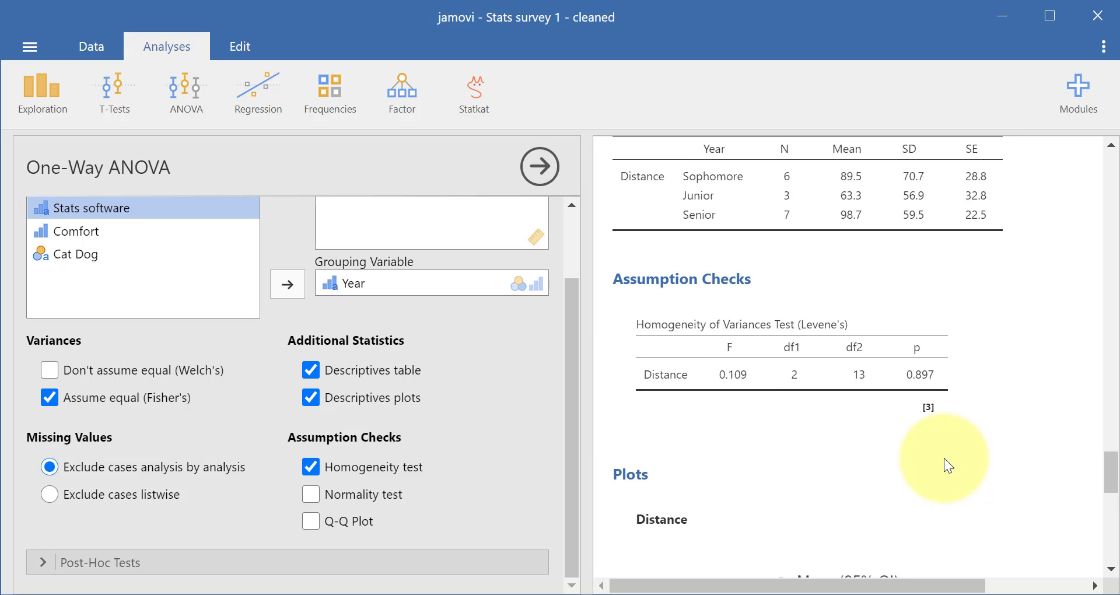
pyautogui.scroll(3, 944, 459)
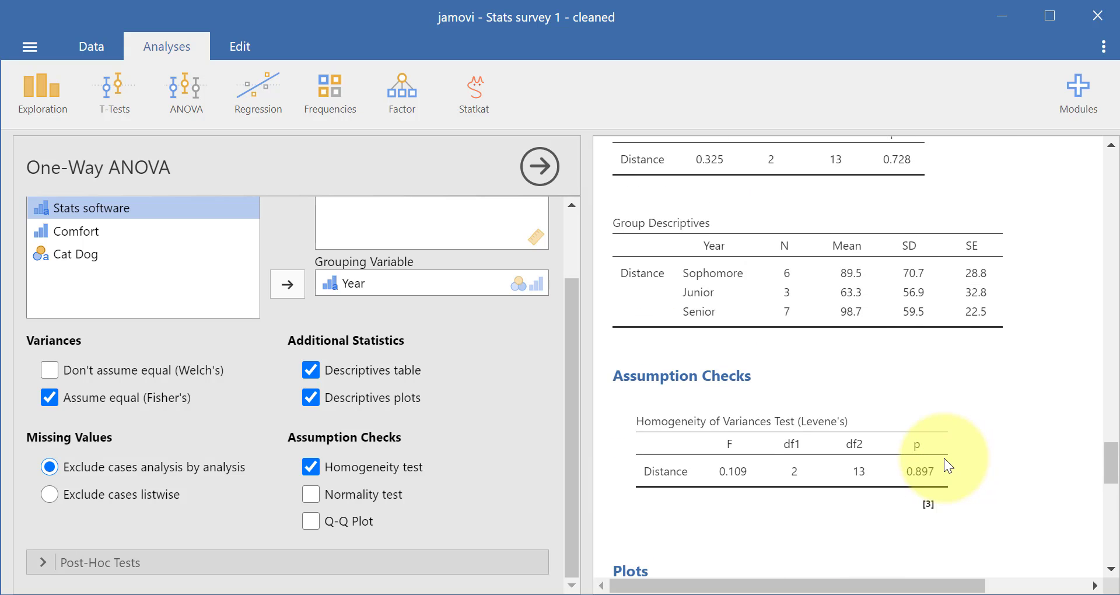
pyautogui.scroll(-3, 943, 458)
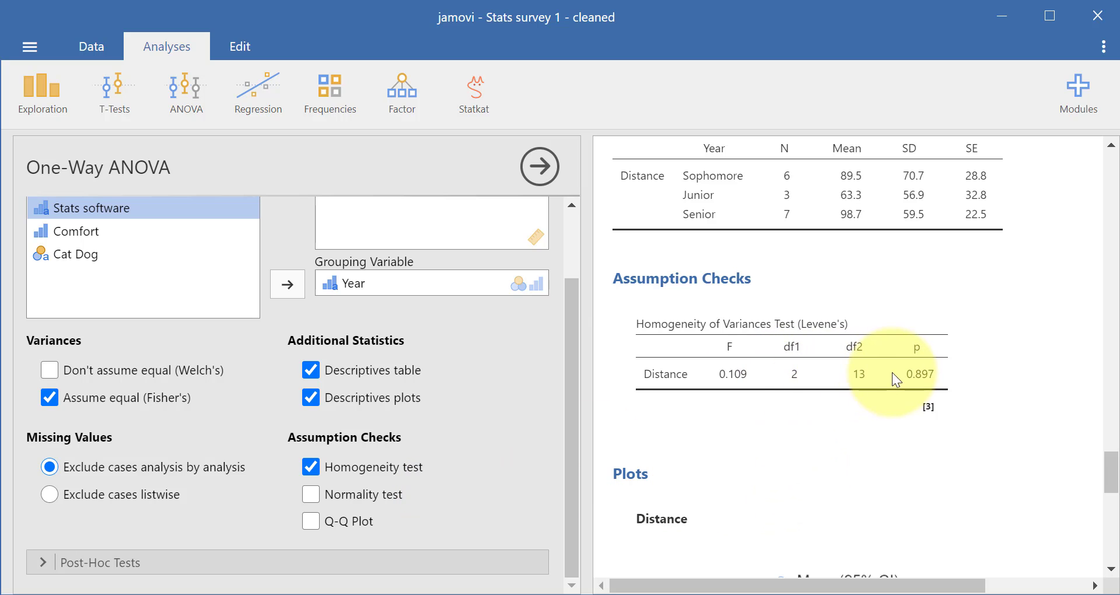
pyautogui.scroll(-10, 894, 373)
pyautogui.scroll(-2, 894, 375)
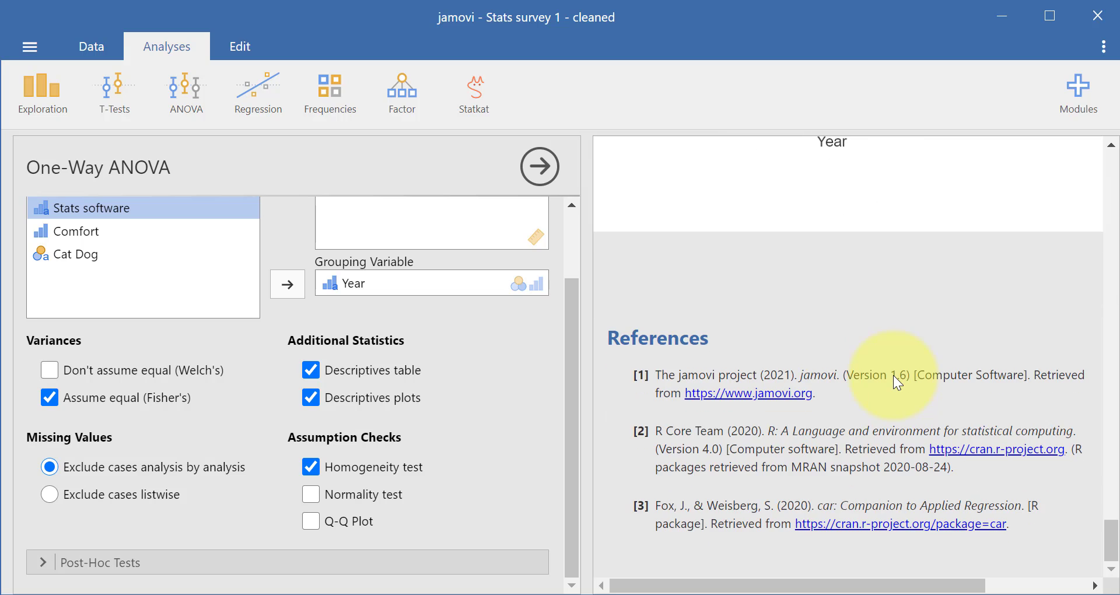
pyautogui.scroll(10, 894, 376)
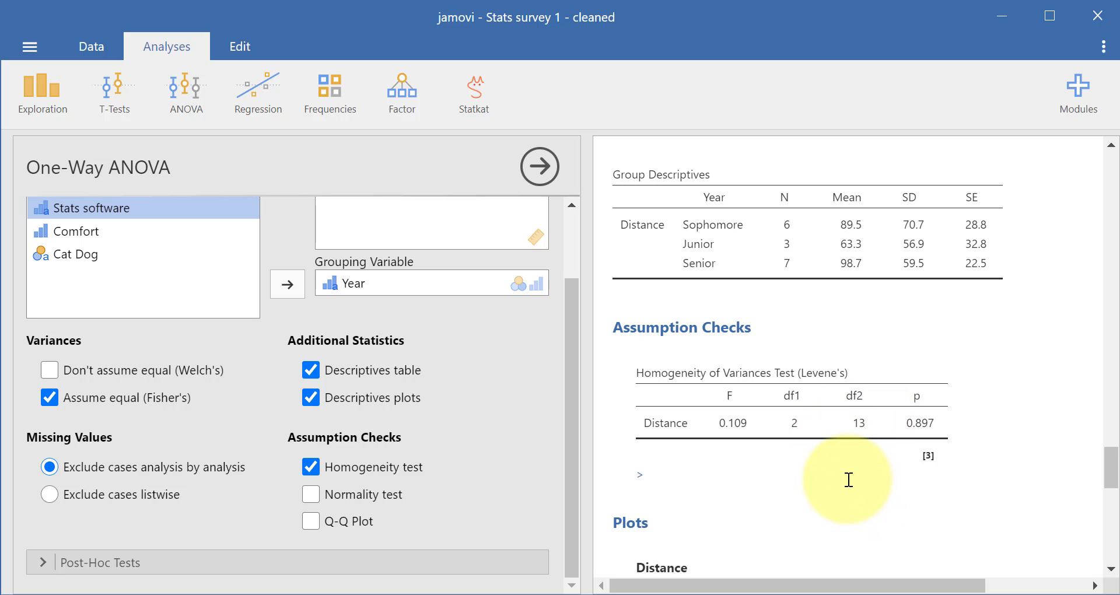
pyautogui.scroll(-6, 844, 475)
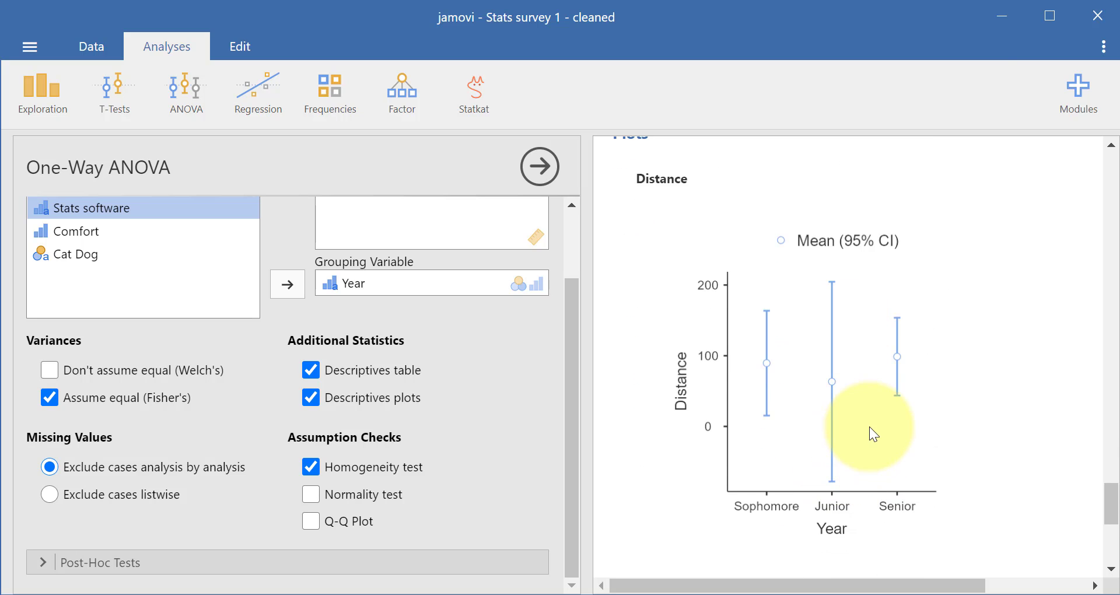
pyautogui.scroll(6, 870, 433)
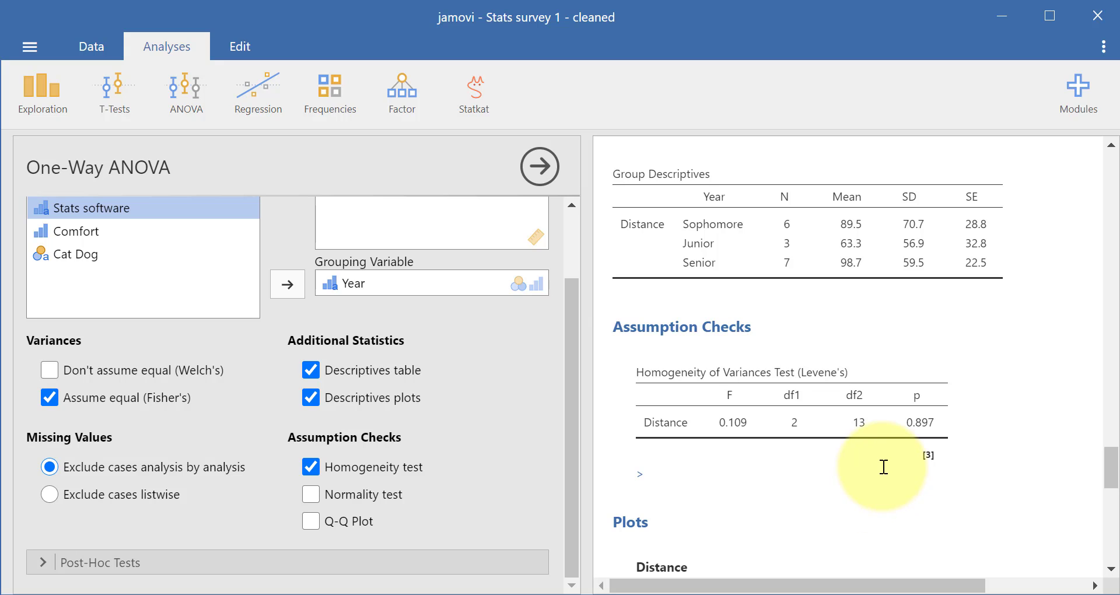
pyautogui.scroll(3, 883, 467)
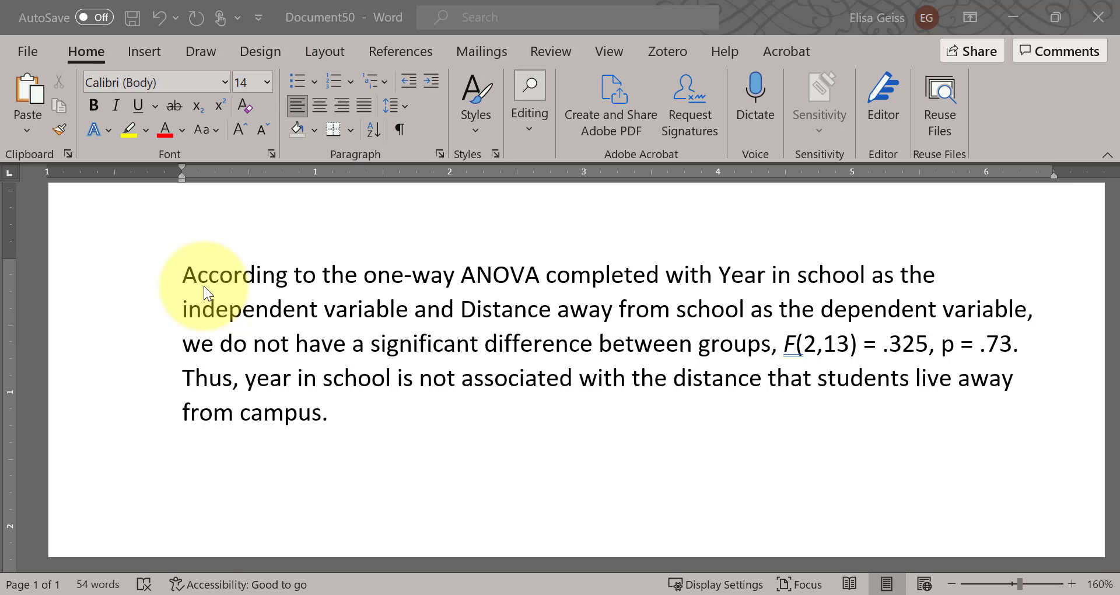
# Step: Replace "independent" with "participant" in the write-up's description of Year in school as a variable
pyautogui.click(355, 274)
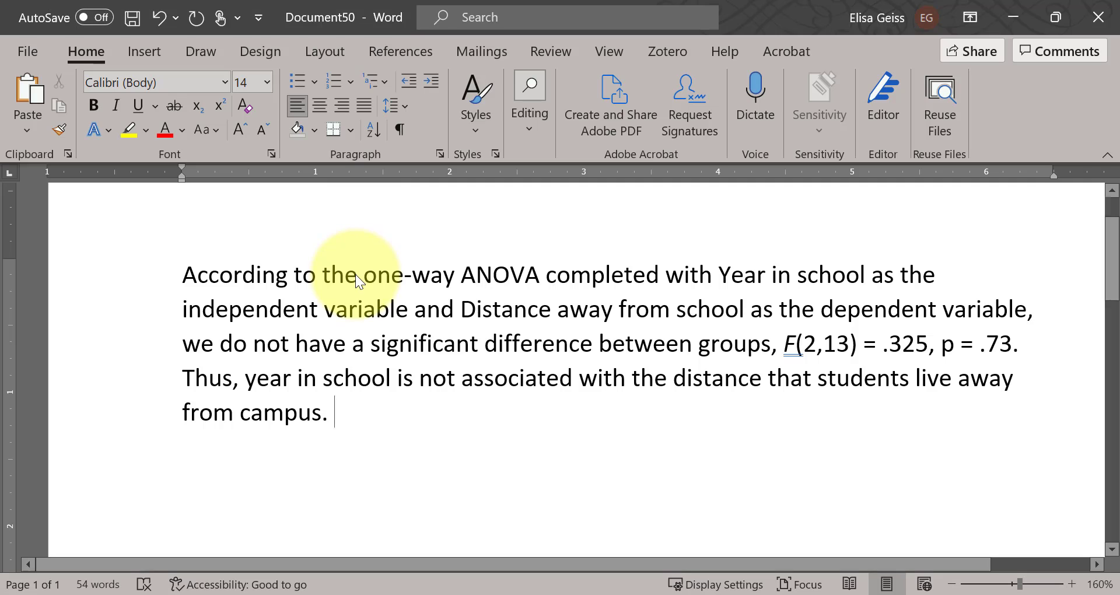
pyautogui.moveTo(365, 274); pyautogui.dragTo(490, 274)
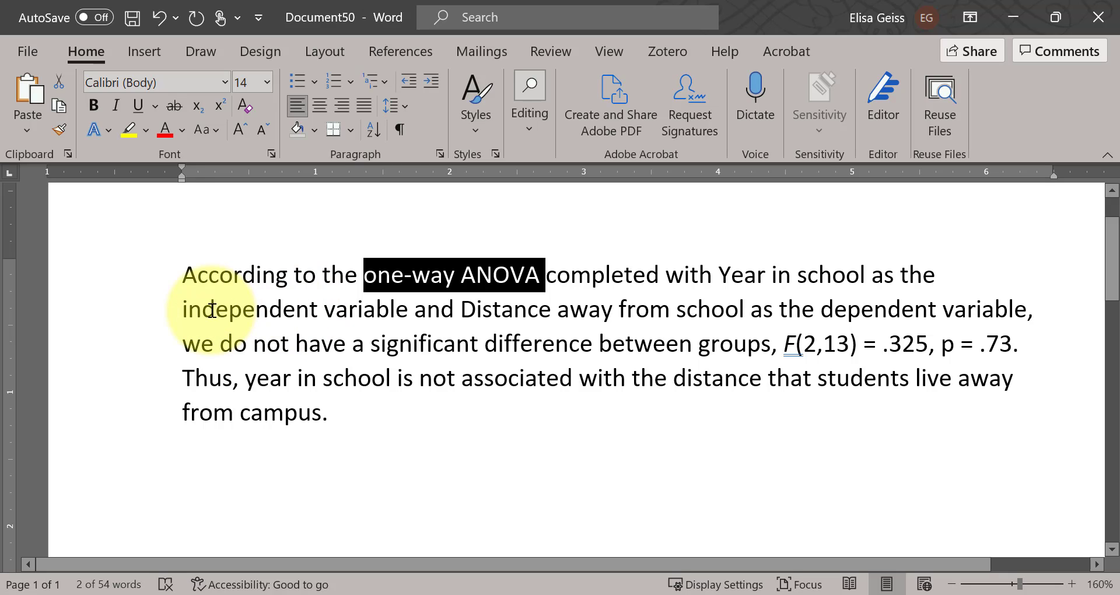
pyautogui.doubleClick(212, 309)
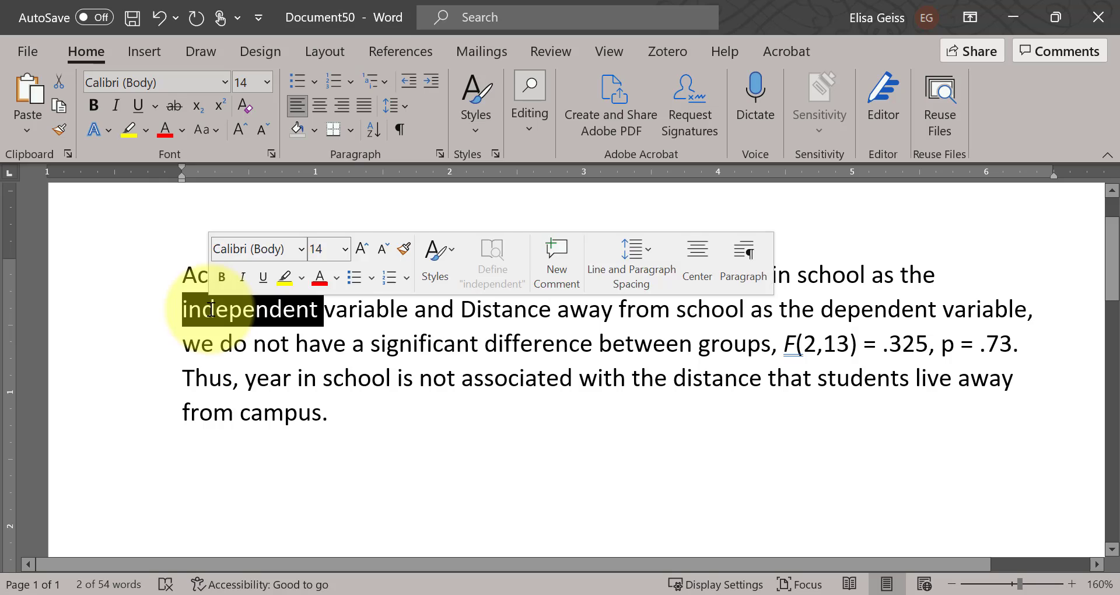
pyautogui.write('participa')
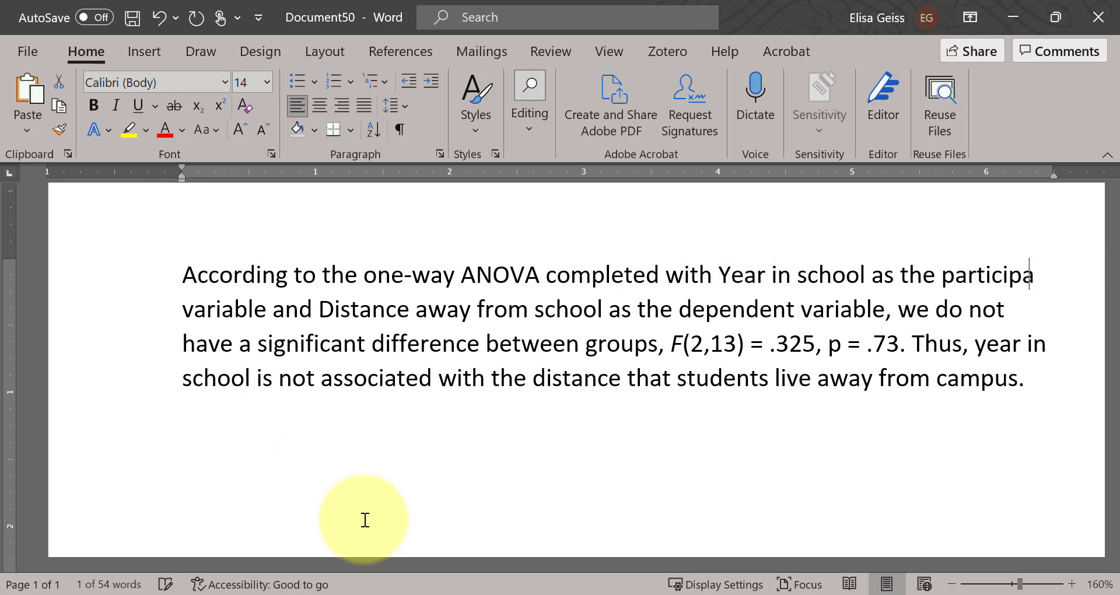
pyautogui.write('nt')
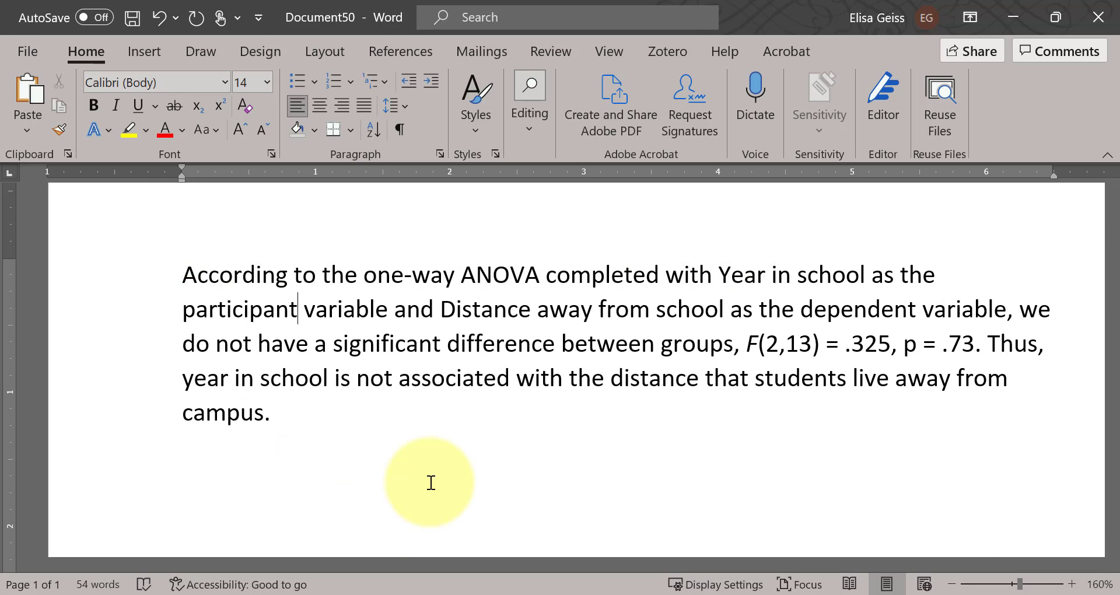
pyautogui.click(465, 462)
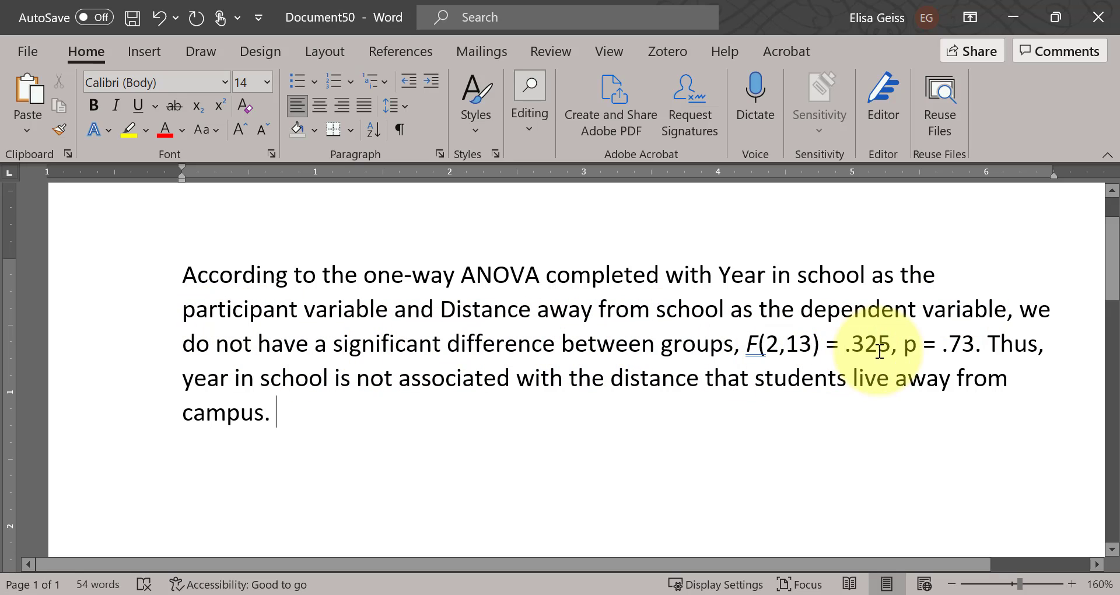
# Step: Check the write-up's degrees of freedom, F statistic and p value against the One-Way ANOVA table in jamovi
pyautogui.moveTo(974, 345); pyautogui.dragTo(904, 350)
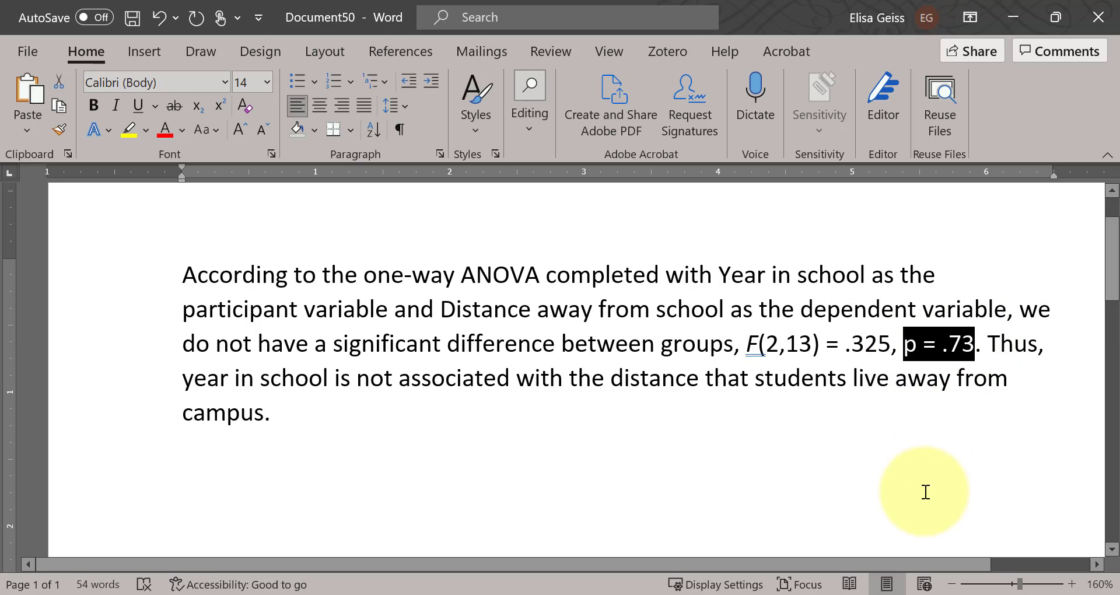
pyautogui.click(828, 385)
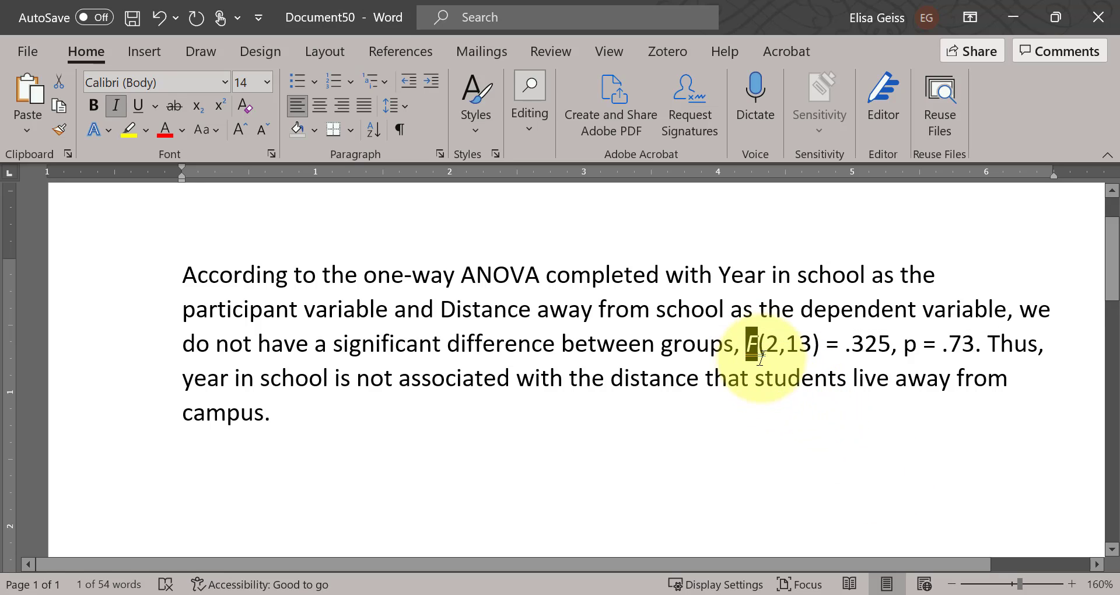
pyautogui.click(761, 347)
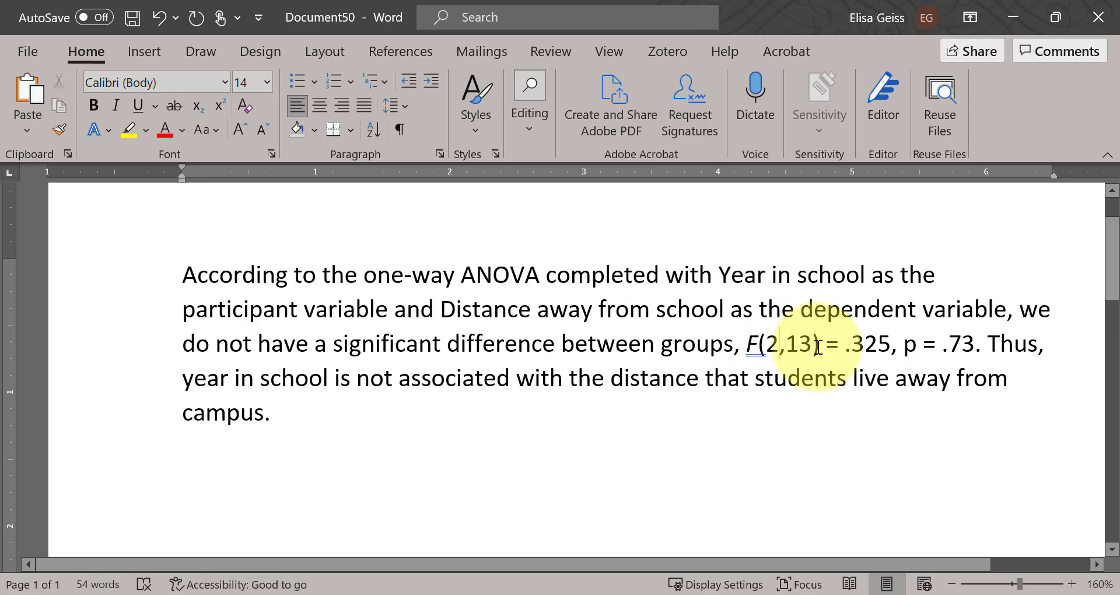
pyautogui.moveTo(822, 344); pyautogui.dragTo(767, 346)
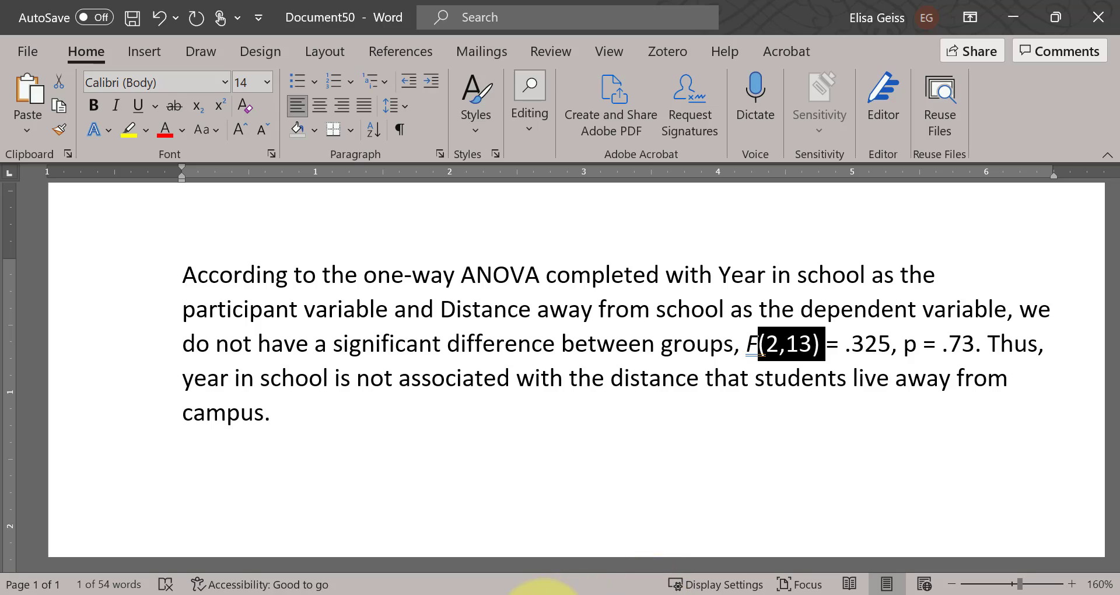
pyautogui.click(543, 594)
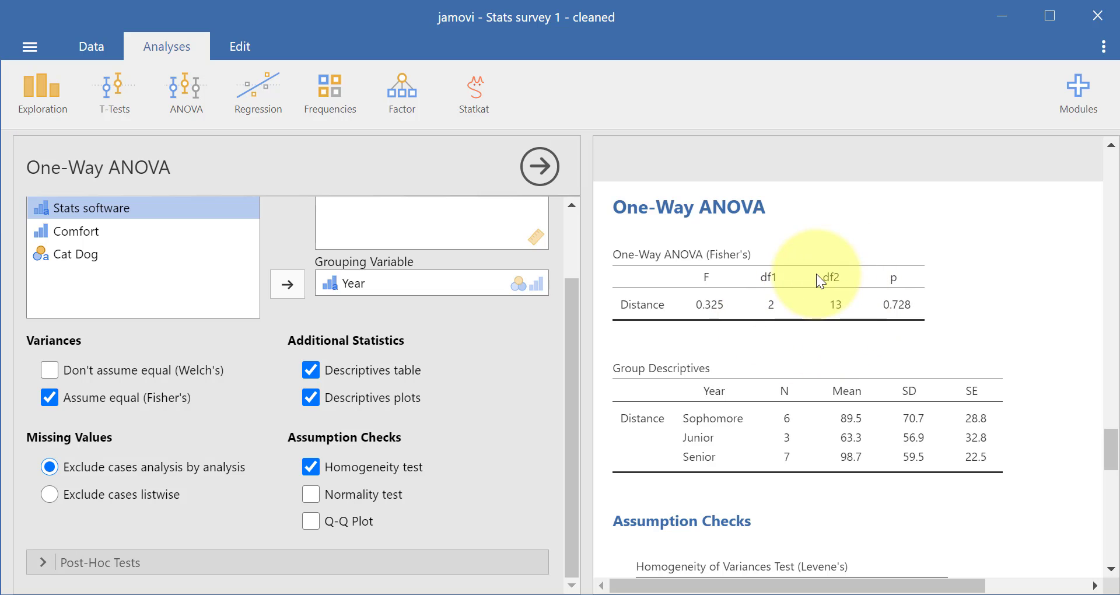
pyautogui.click(659, 594)
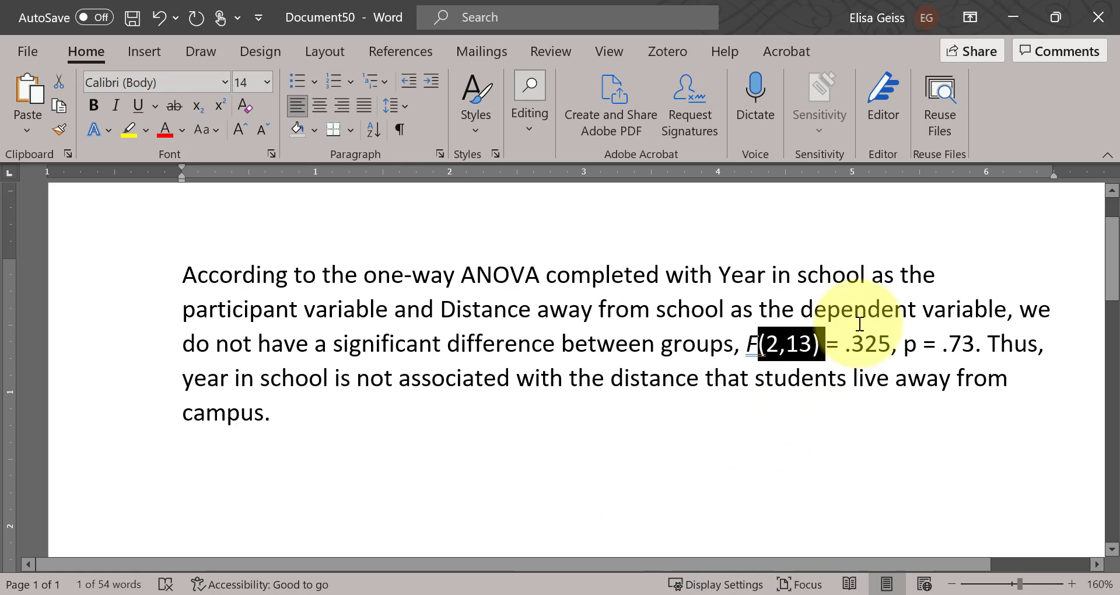
pyautogui.moveTo(826, 343); pyautogui.dragTo(890, 343)
pyautogui.click(592, 594)
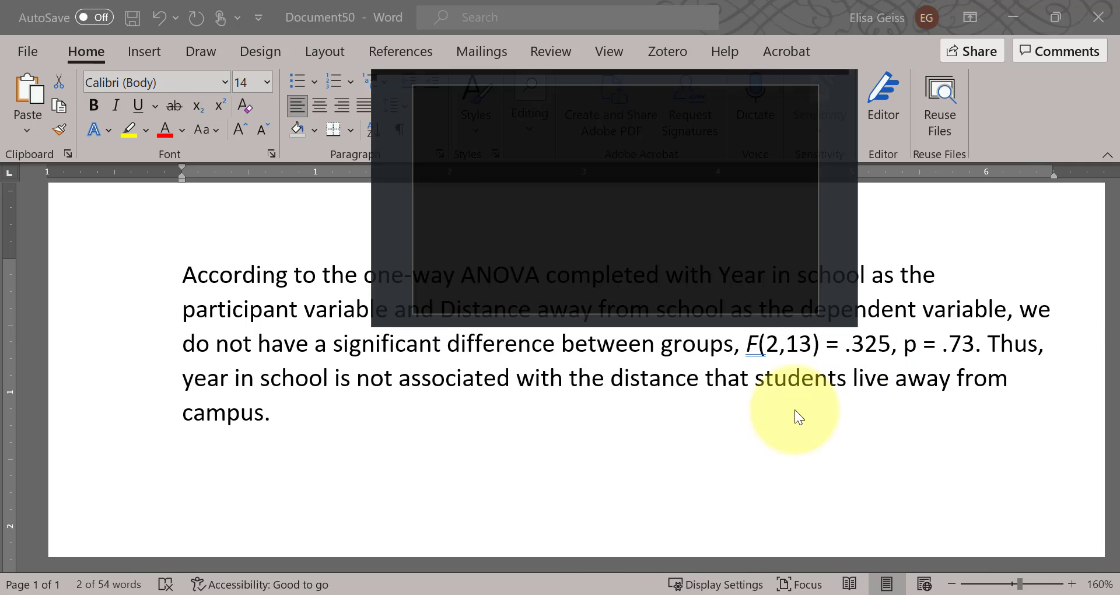
pyautogui.click(595, 594)
pyautogui.click(531, 594)
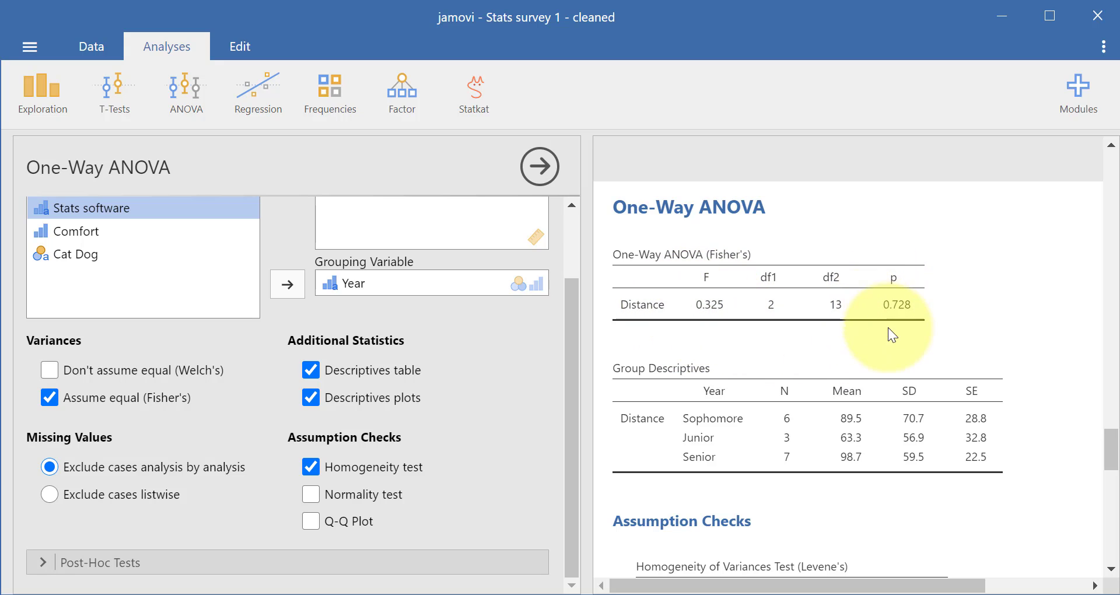
pyautogui.click(692, 594)
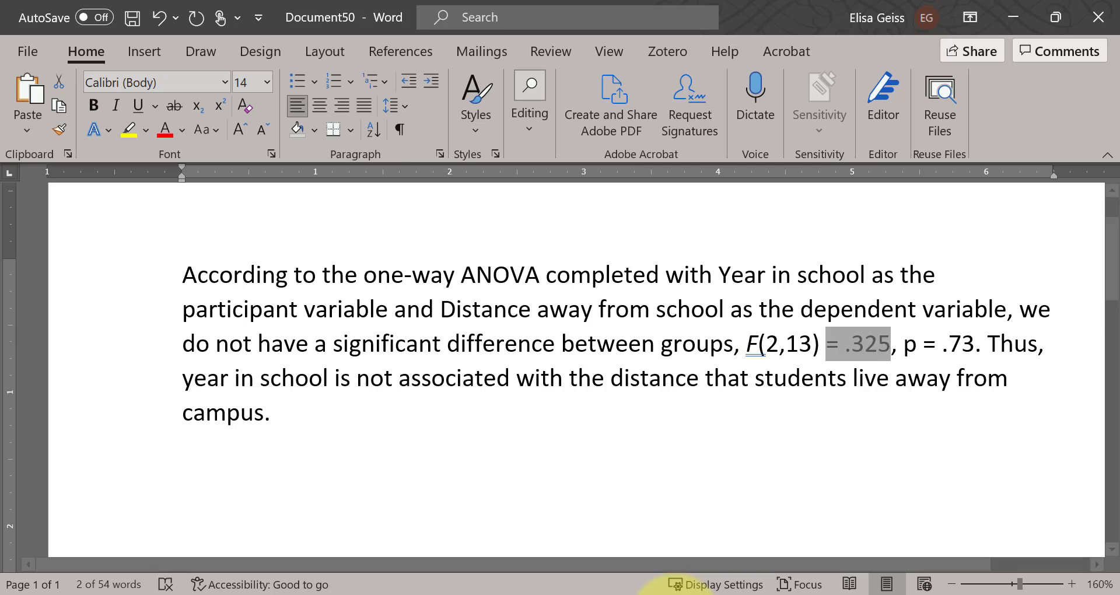
# Step: Italicize the letter p of the reported p value in the write-up
pyautogui.moveTo(905, 344)
pyautogui.mouseDown()
pyautogui.moveTo(973, 337)
pyautogui.moveTo(893, 352)
pyautogui.mouseUp()
pyautogui.click(916, 347)
pyautogui.click(922, 349)
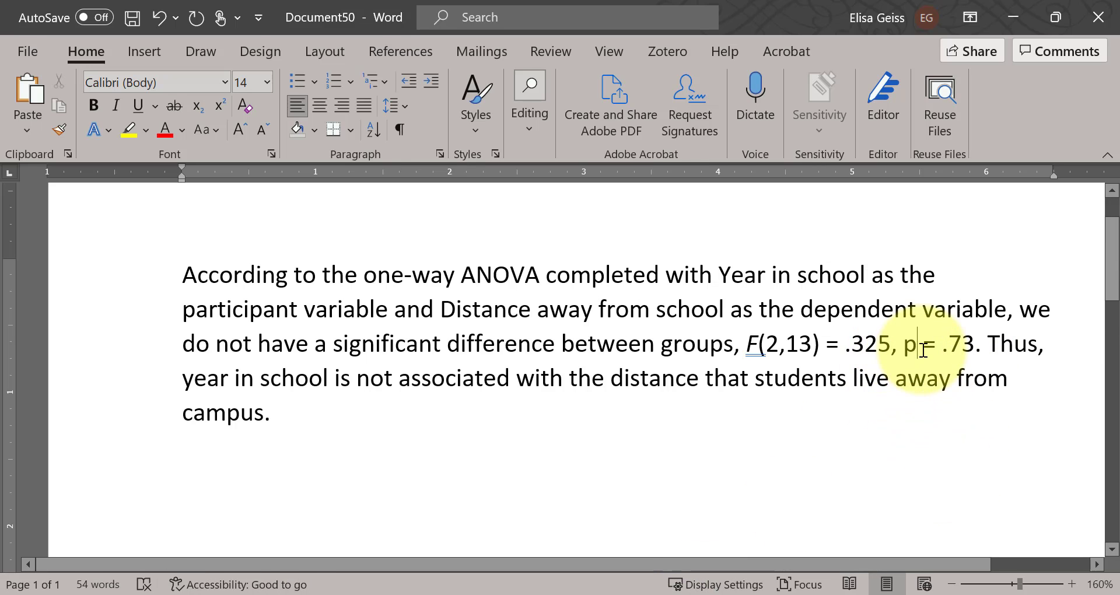
pyautogui.hotkey('shift', 'Left')
pyautogui.hotkey('ctrl', 'i')
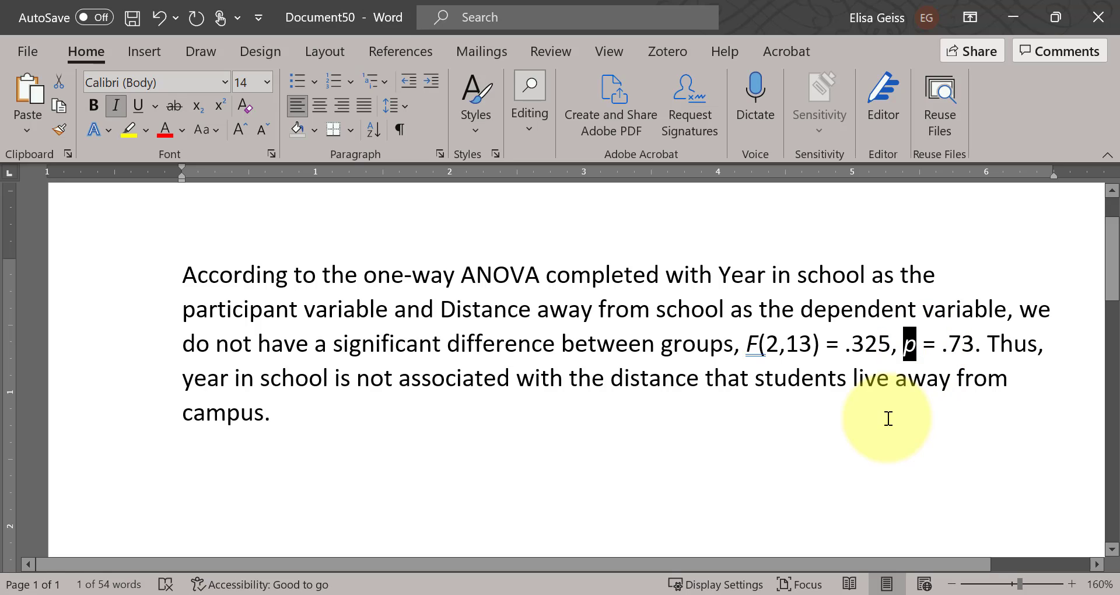
pyautogui.click(920, 418)
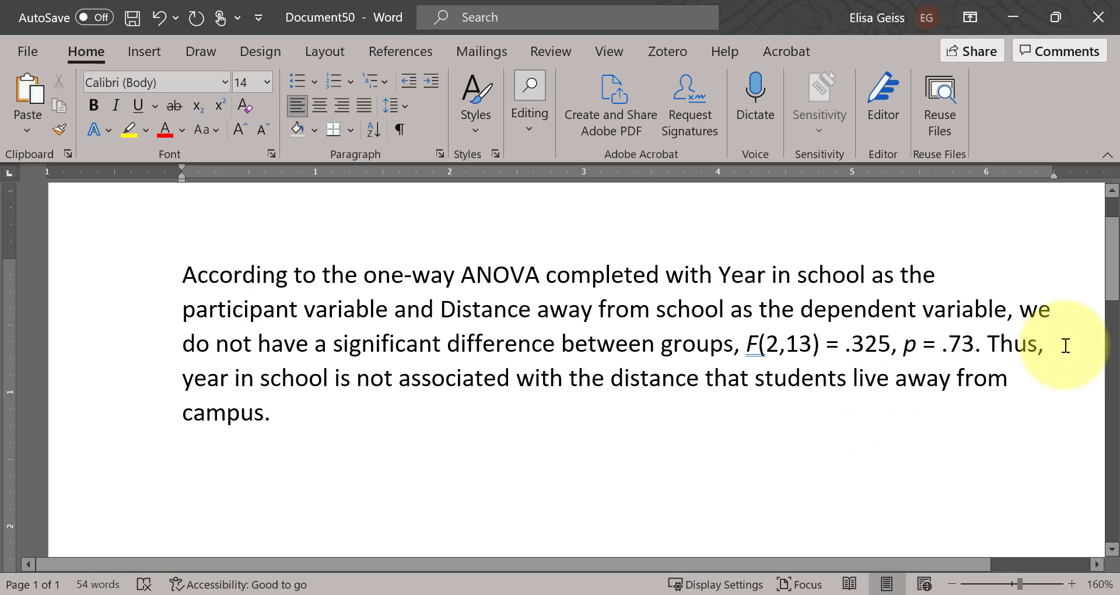
# Step: Append an italic "Or" and the sentence "The distance that students live away from school is not influenced by the student's year in school."
pyautogui.moveTo(912, 565); pyautogui.dragTo(927, 563)
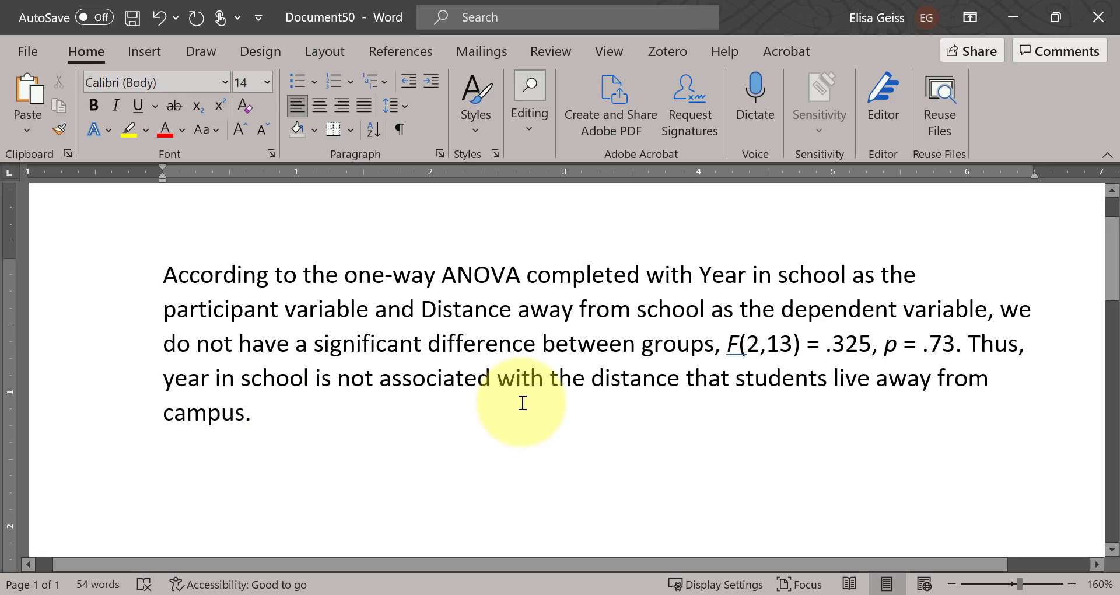
pyautogui.write('or')
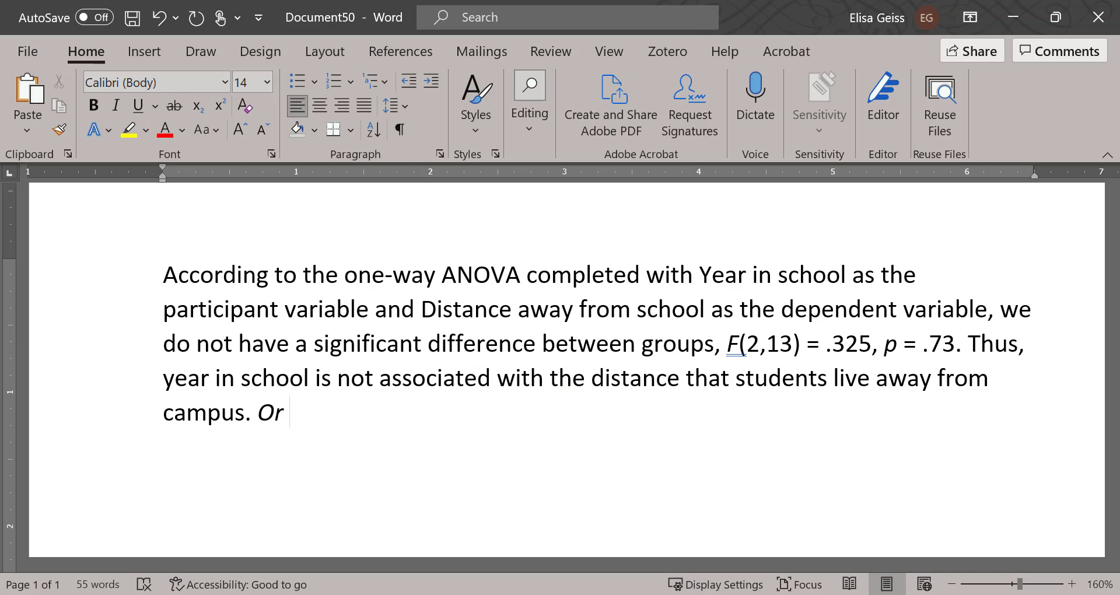
pyautogui.write('The distance that students live away from school is not influenced by the student’s year in school.')
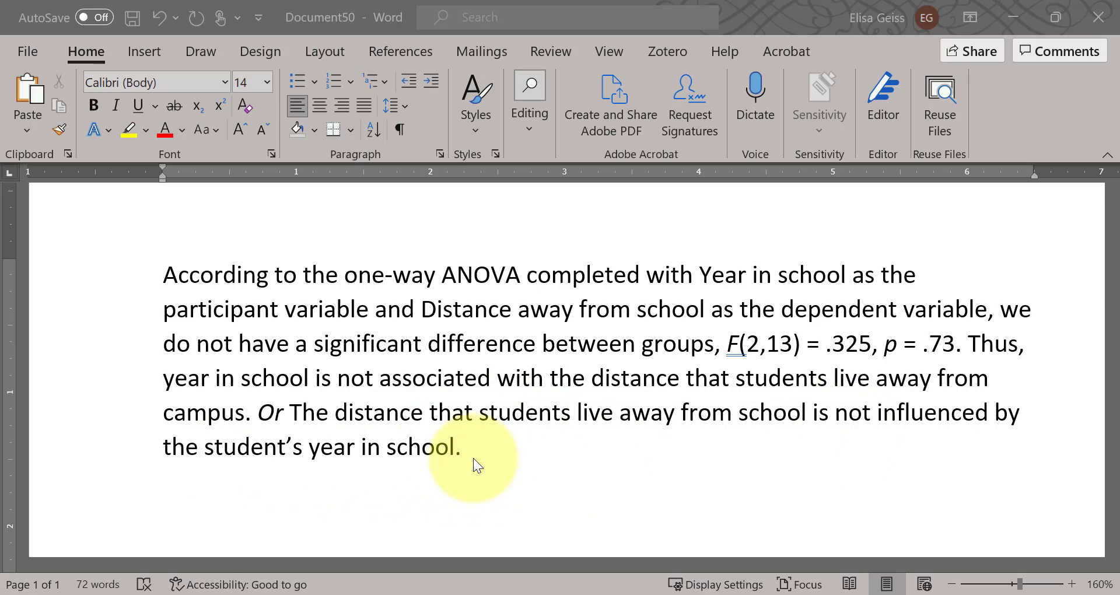
# Step: Replace the final word "school" with "college" in the last sentence of the write-up
pyautogui.doubleClick(419, 453)
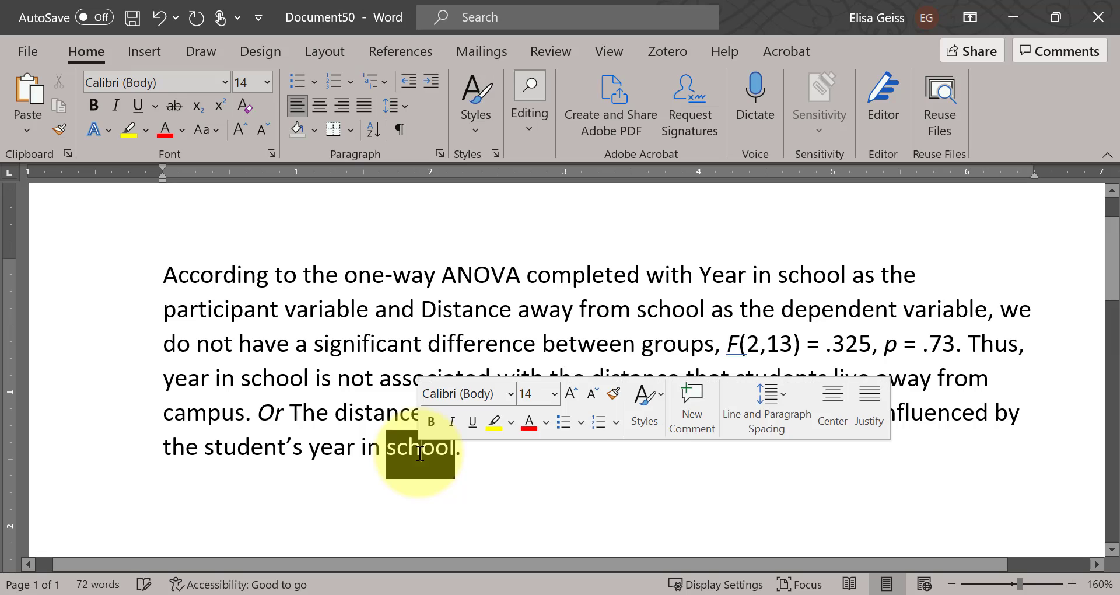
pyautogui.write('college')
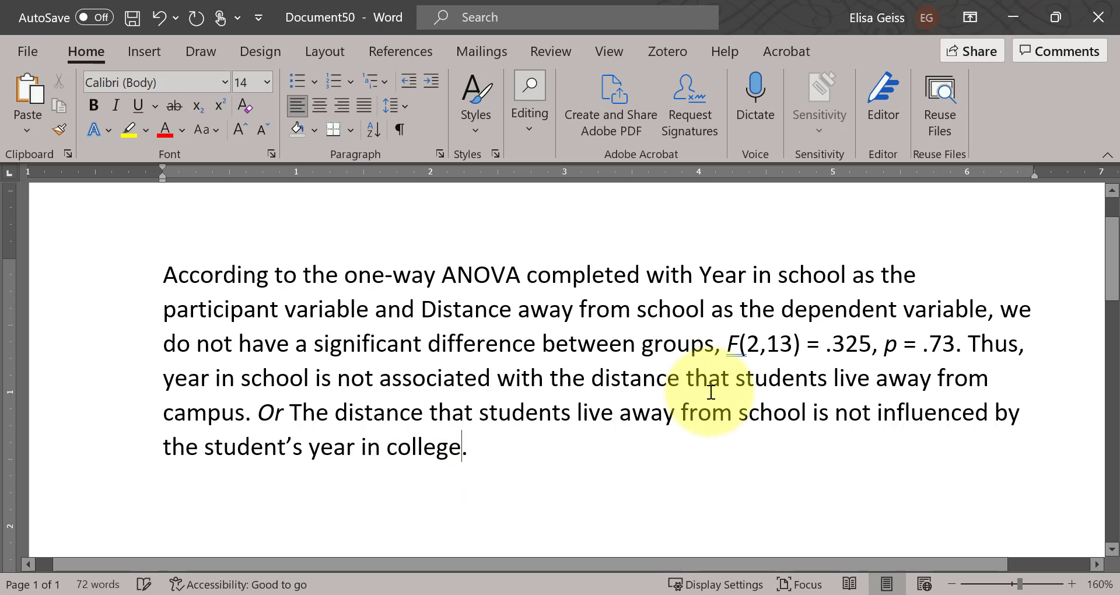
pyautogui.click(618, 460)
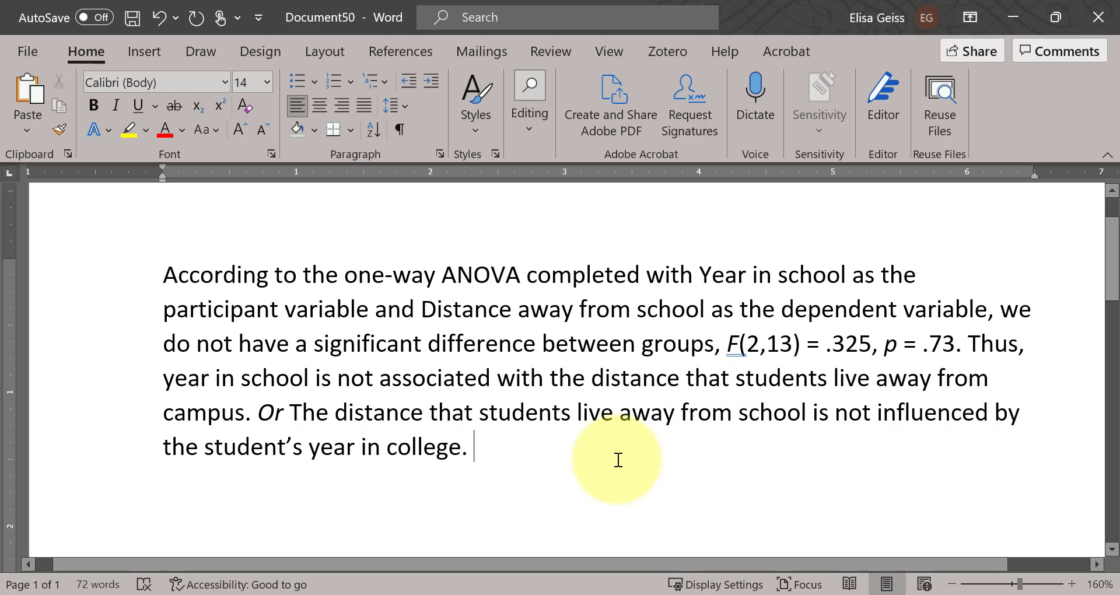
# Step: Split the write-up into three paragraphs by breaking before "Thus" and before "The distance", and review the resulting parts
pyautogui.click(963, 343)
pyautogui.press('Return')
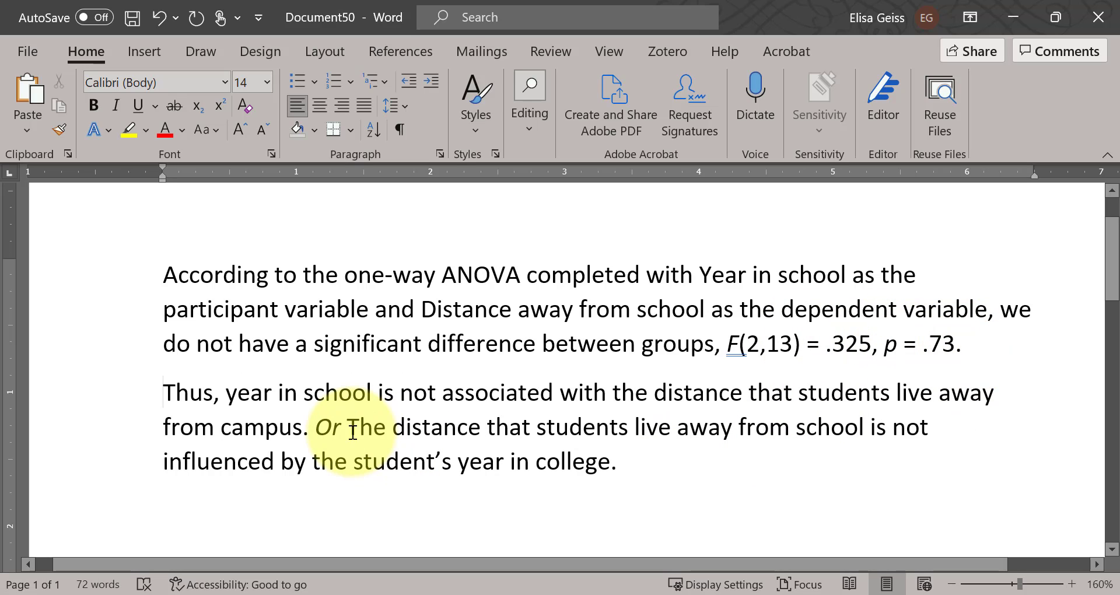
pyautogui.press('Return')
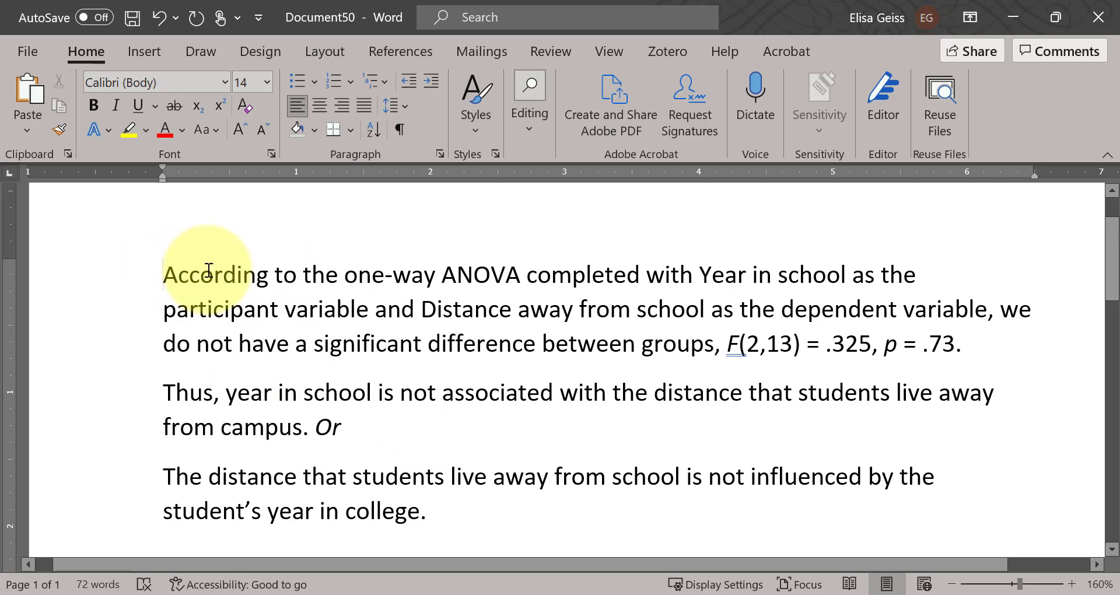
pyautogui.moveTo(161, 270); pyautogui.dragTo(963, 335)
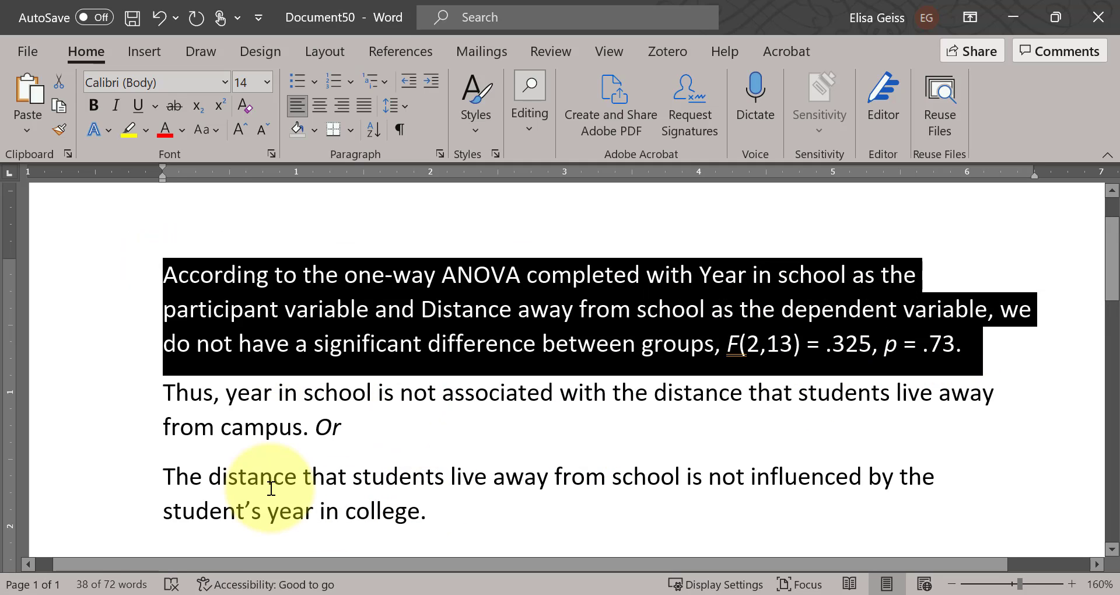
pyautogui.click(175, 475)
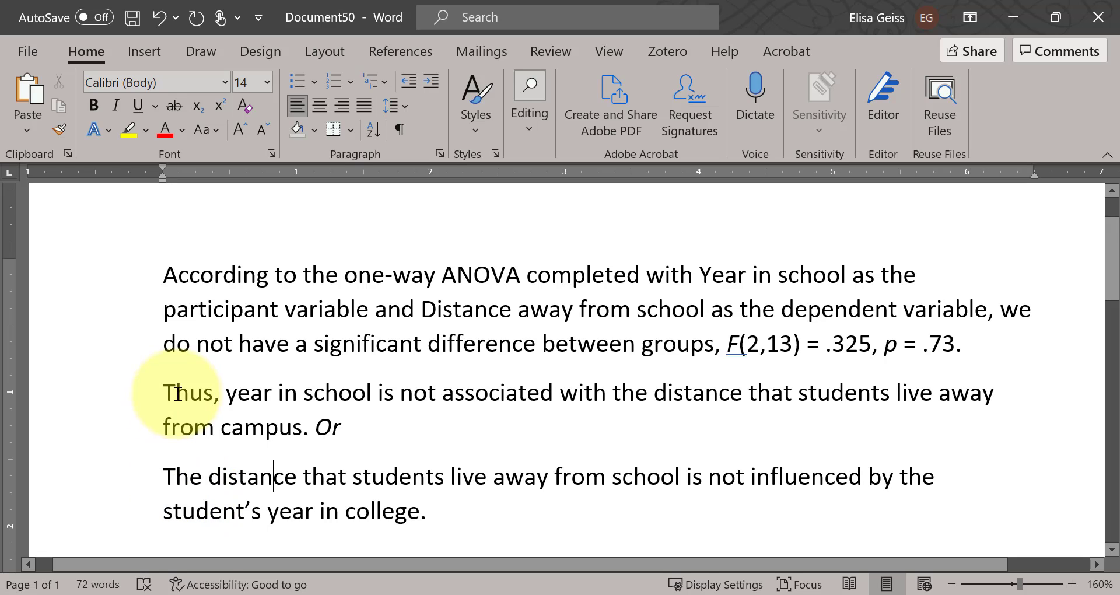
pyautogui.moveTo(178, 392); pyautogui.dragTo(308, 429)
pyautogui.click(465, 475)
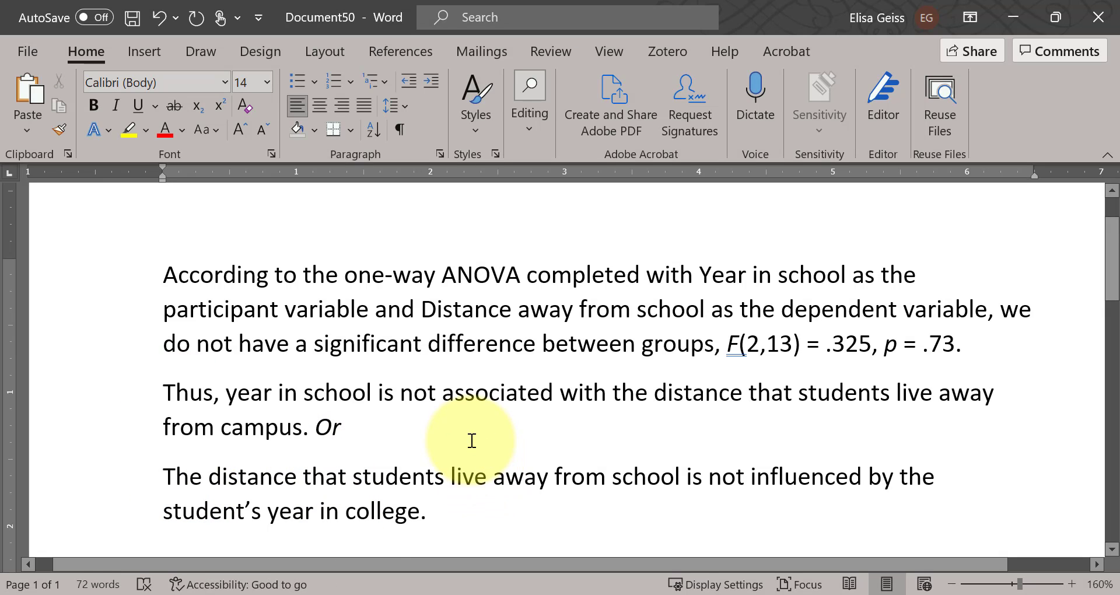